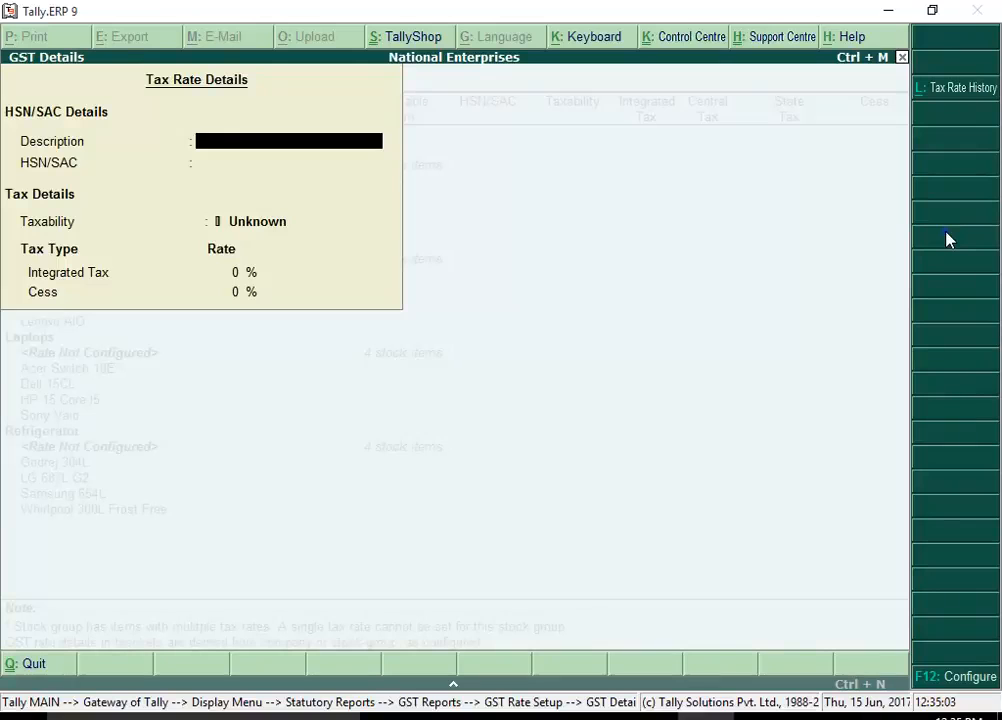
Enter the description Air Conditioning Machines and HSN/SAC code 84158310 in the group's tax rate details
{"action": "type", "text": "Air Conditioning Machines"}
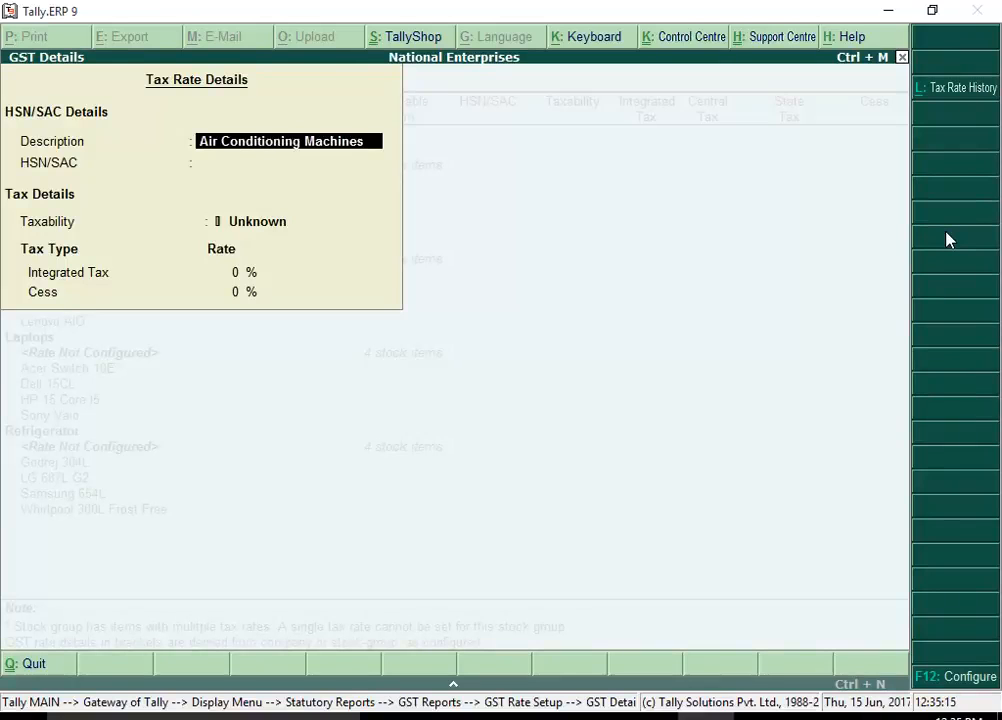
{"action": "key", "text": "Return"}
{"action": "type", "text": "84158310"}
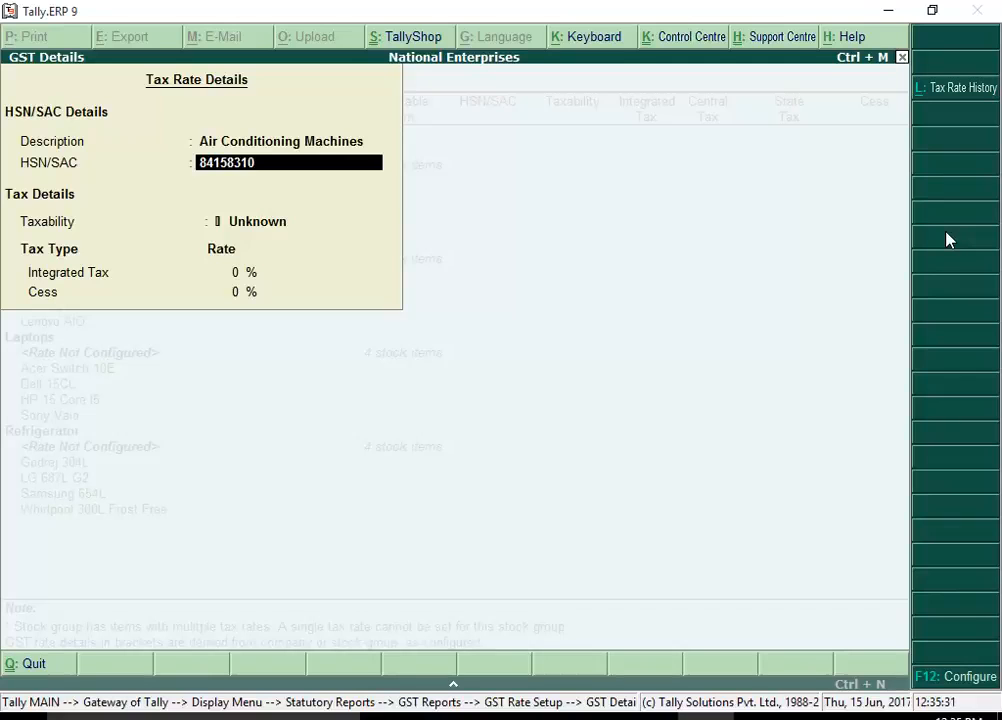
Set the taxability to Taxable and the integrated tax rate to 28%, then accept the tax rate details
{"action": "key", "text": "Return"}
{"action": "key", "text": "Return"}
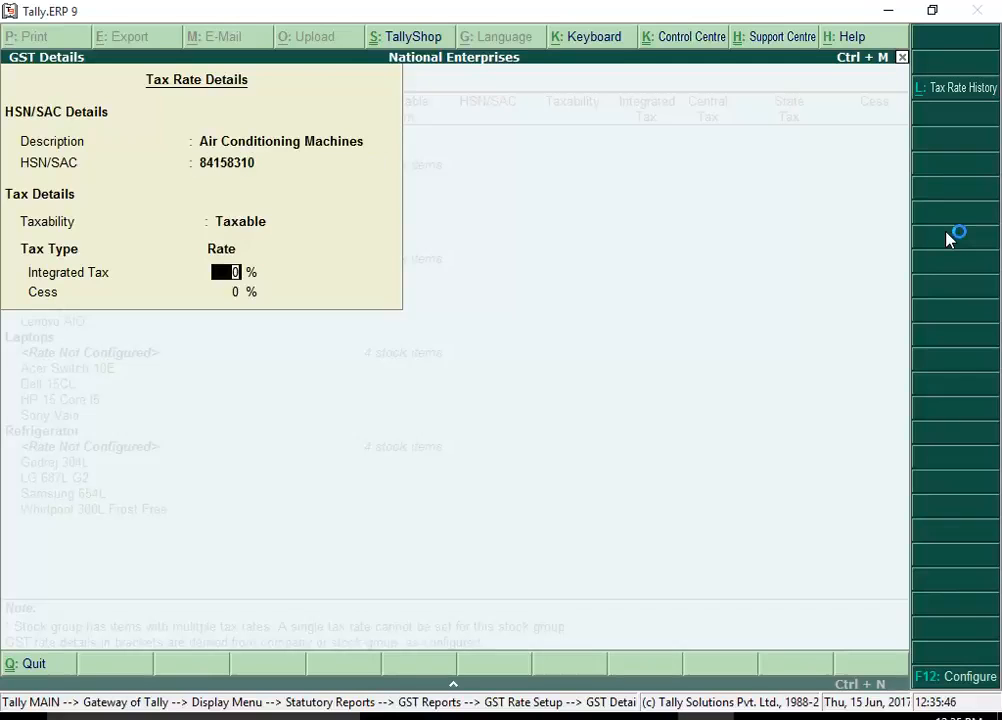
{"action": "type", "text": "28"}
{"action": "key", "text": "Return"}
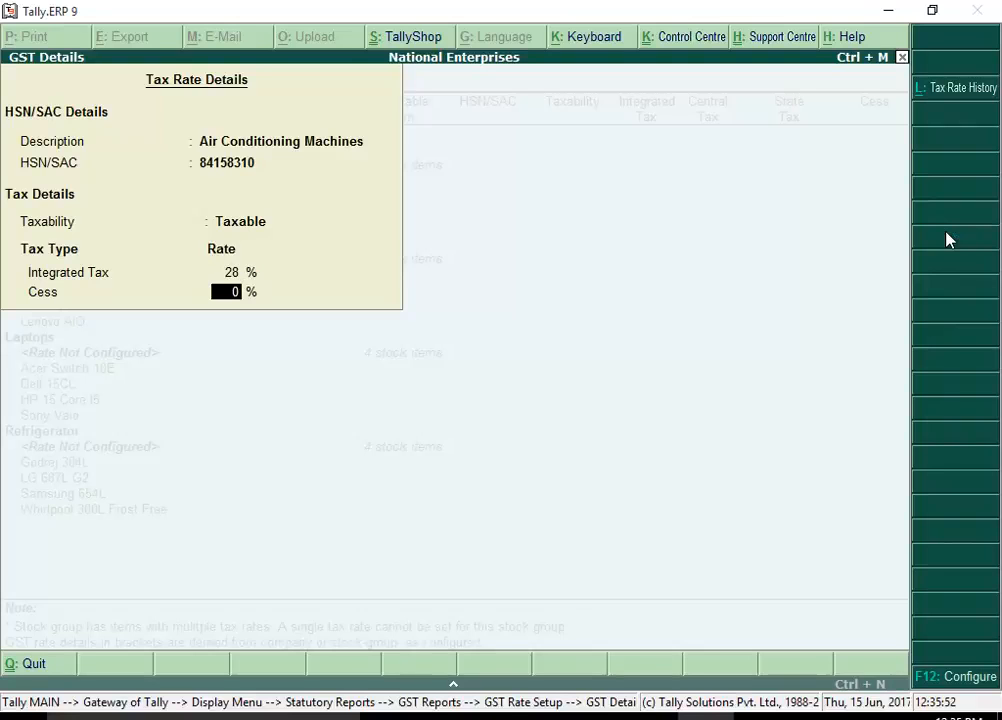
{"action": "key", "text": "Return"}
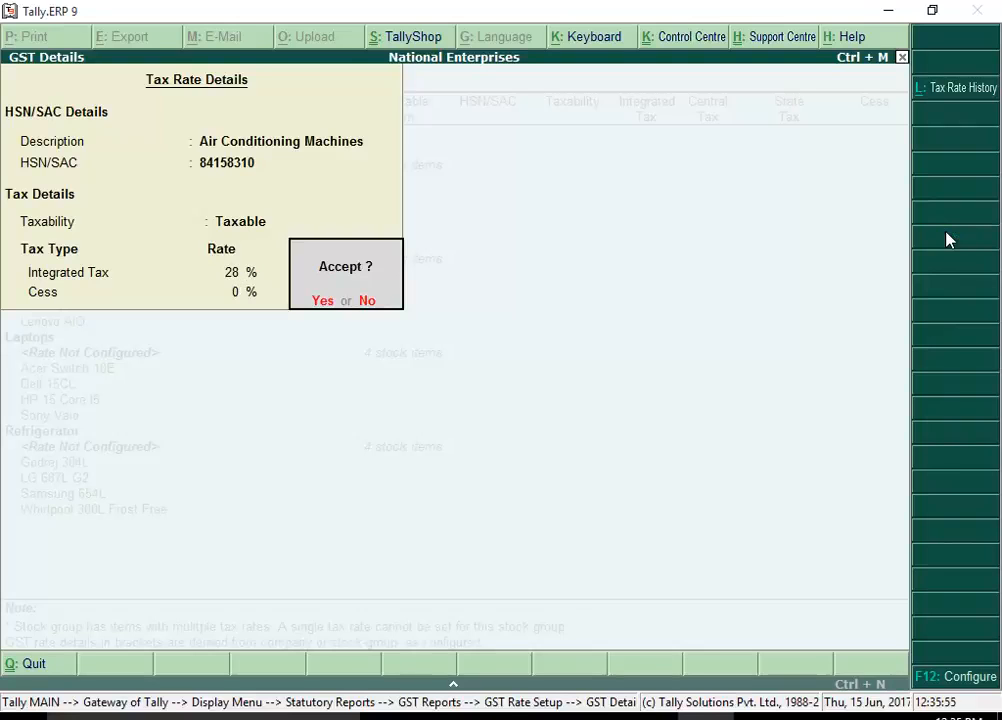
{"action": "left_click", "coordinate": [324, 302]}
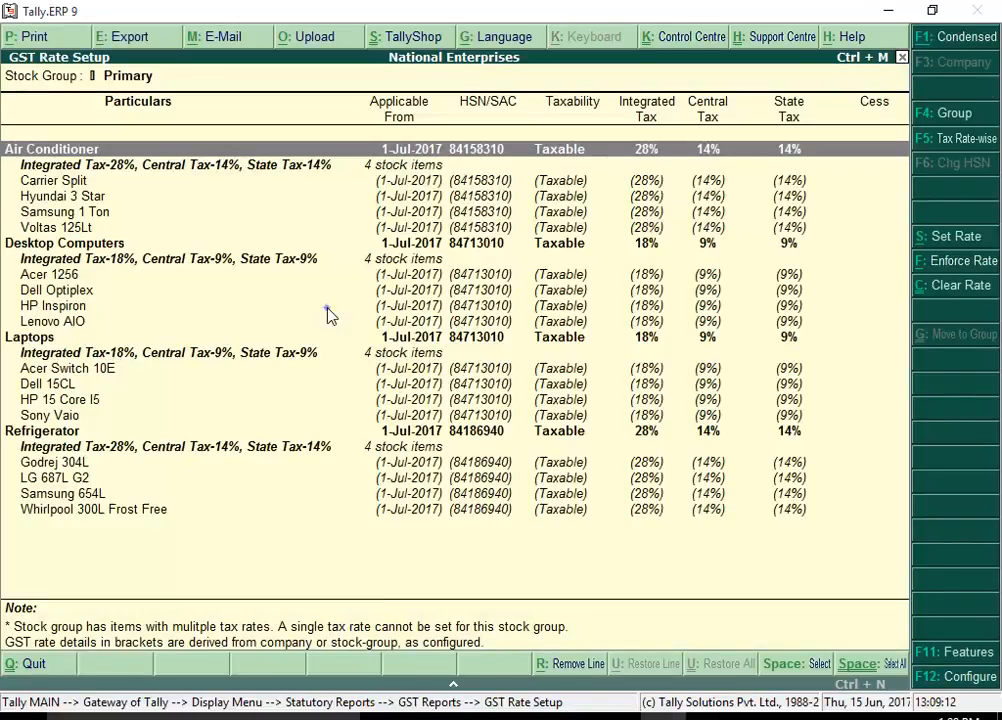
{"action": "key", "text": "Down"}
{"action": "key", "text": "Down"}
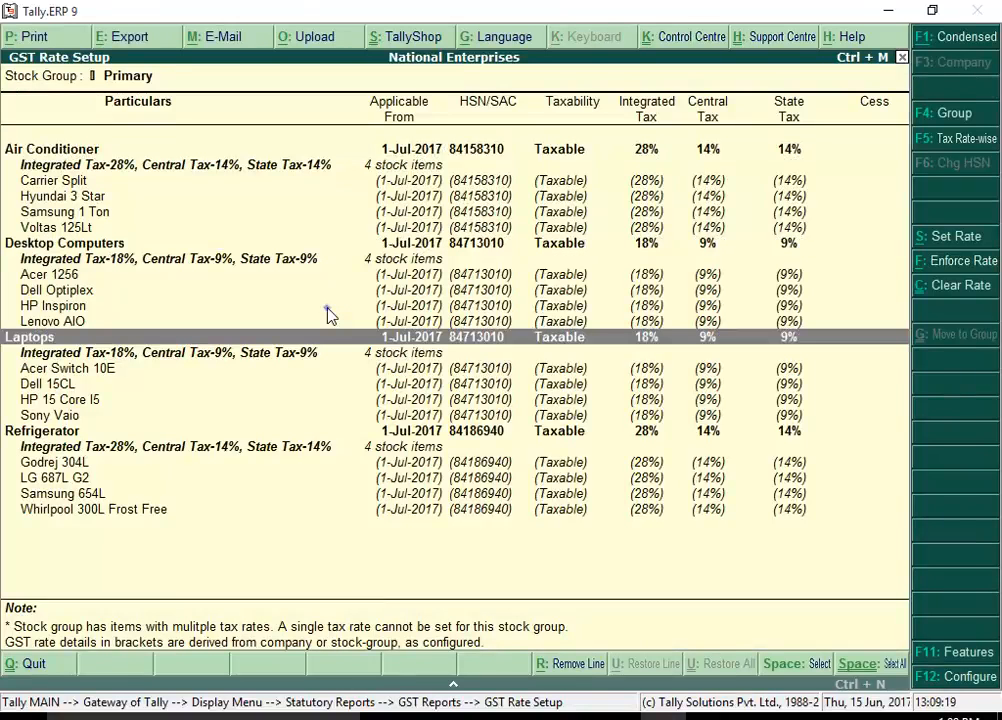
{"action": "key", "text": "Down"}
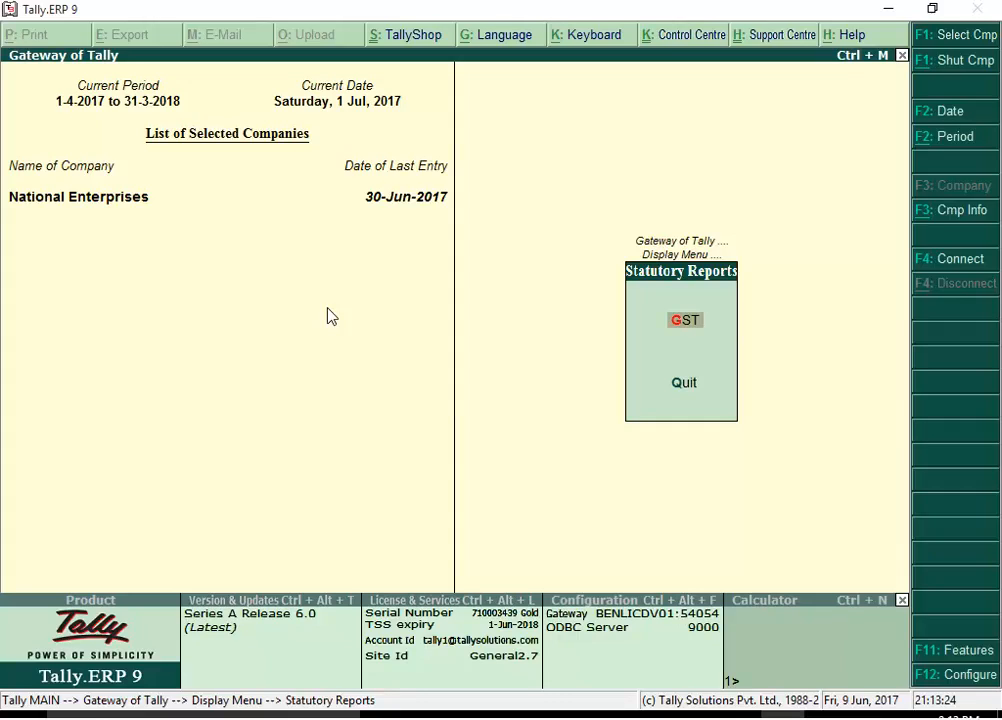
Open the Update Party GSTIN report for all groups and all ledgers
{"action": "left_click", "coordinate": [700, 322]}
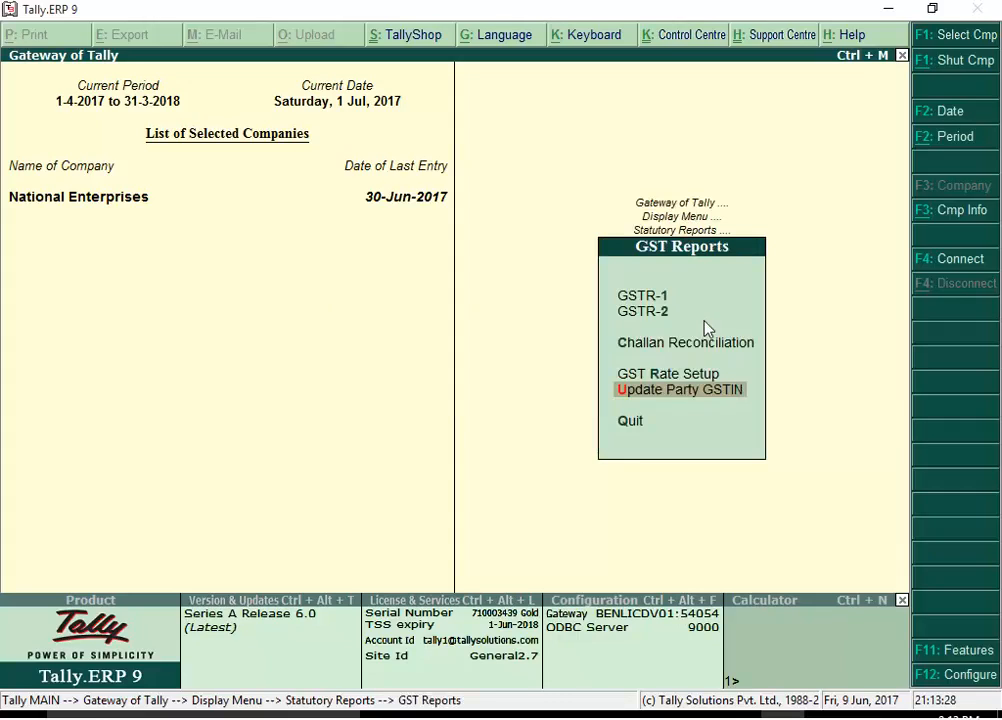
{"action": "left_click", "coordinate": [747, 394]}
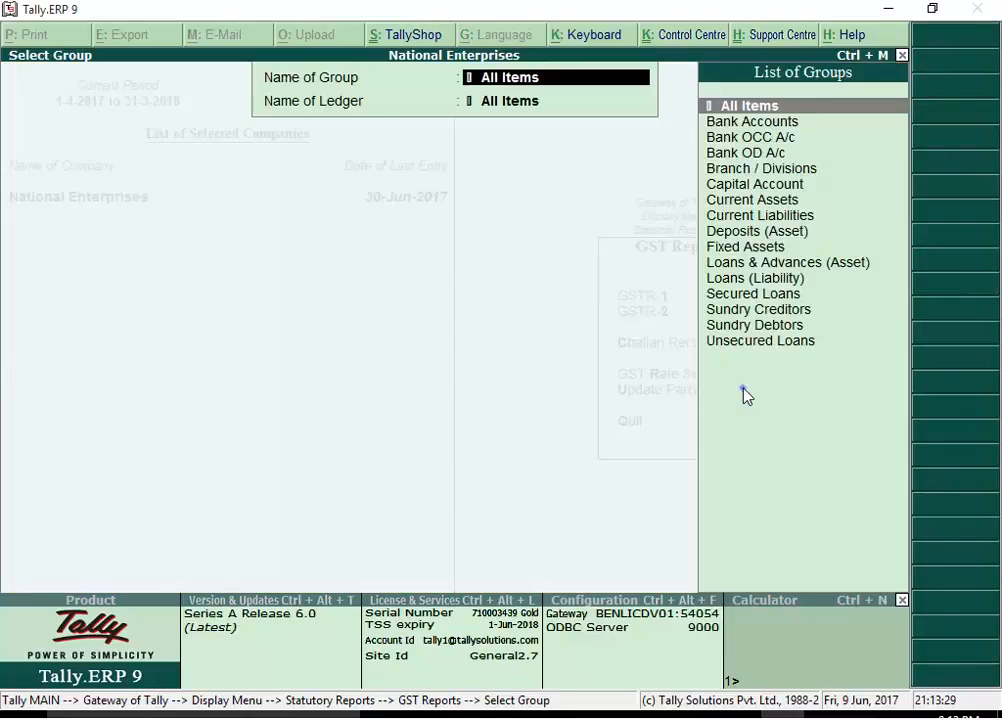
{"action": "key", "text": "Return"}
{"action": "left_click", "coordinate": [743, 388]}
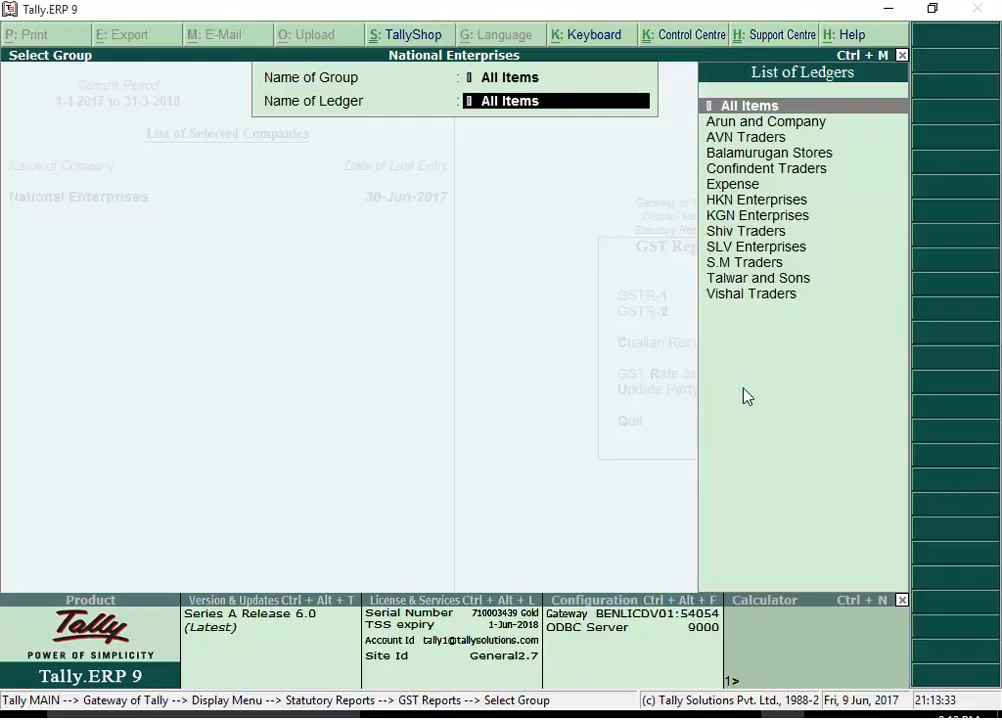
{"action": "key", "text": "Return"}
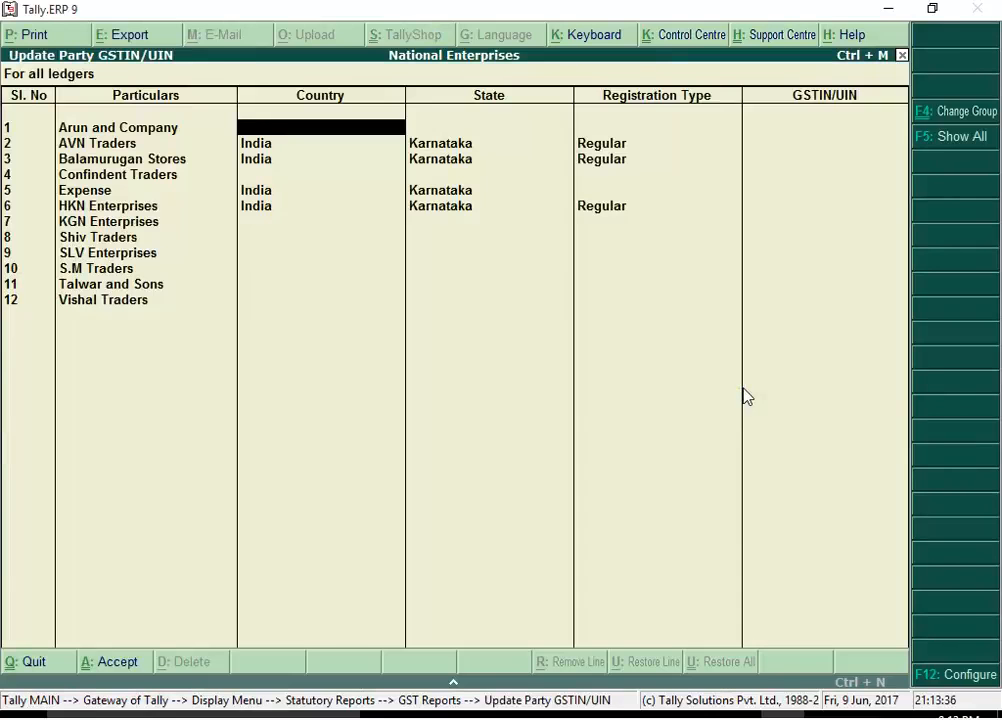
Set Arun and Company's country to India and its state to Karnataka
{"action": "left_click", "coordinate": [743, 389]}
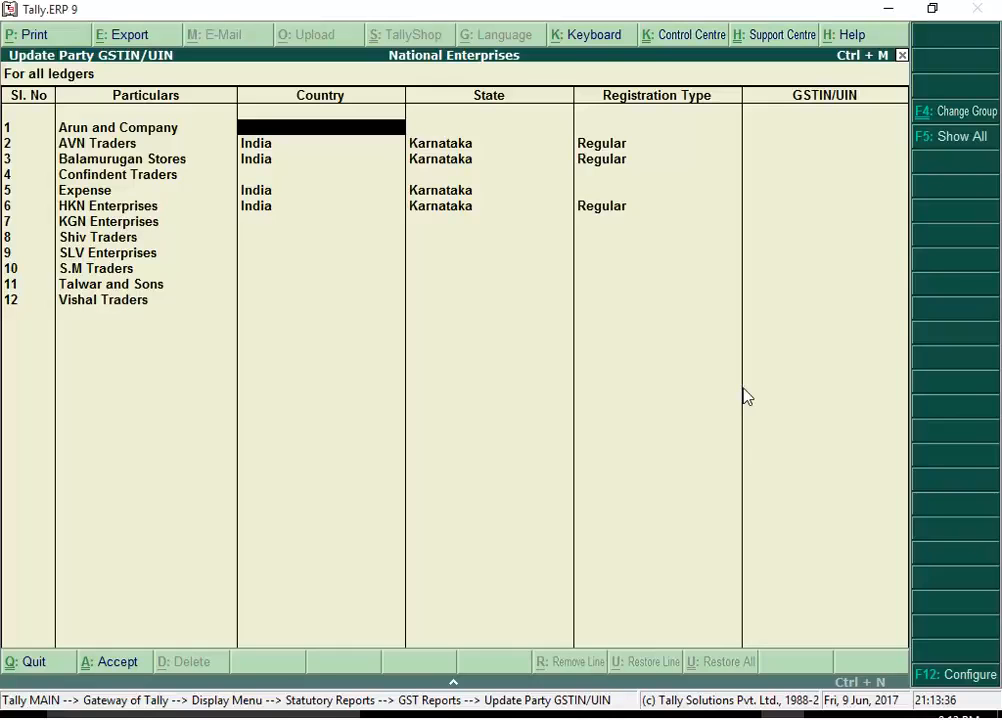
{"action": "type", "text": "India"}
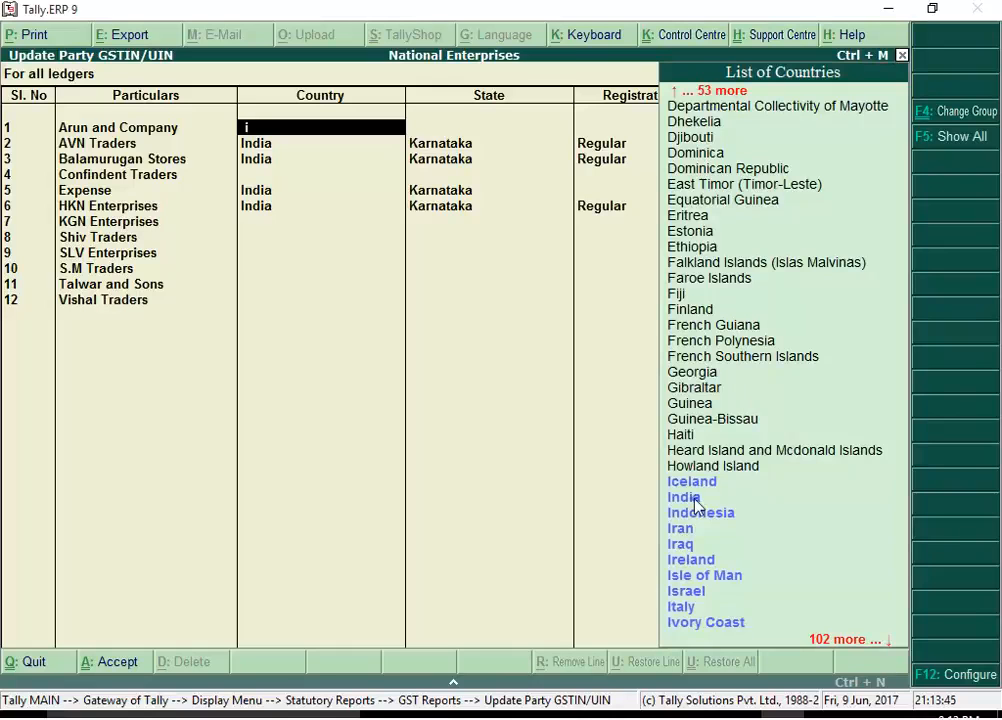
{"action": "left_click", "coordinate": [693, 498]}
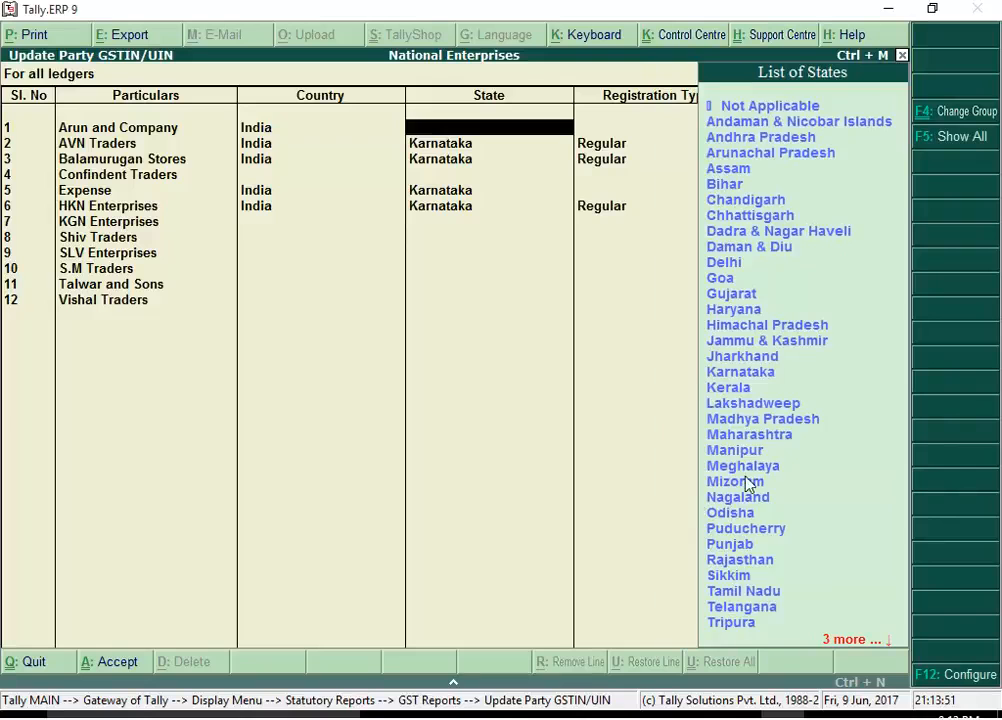
{"action": "left_click", "coordinate": [774, 380]}
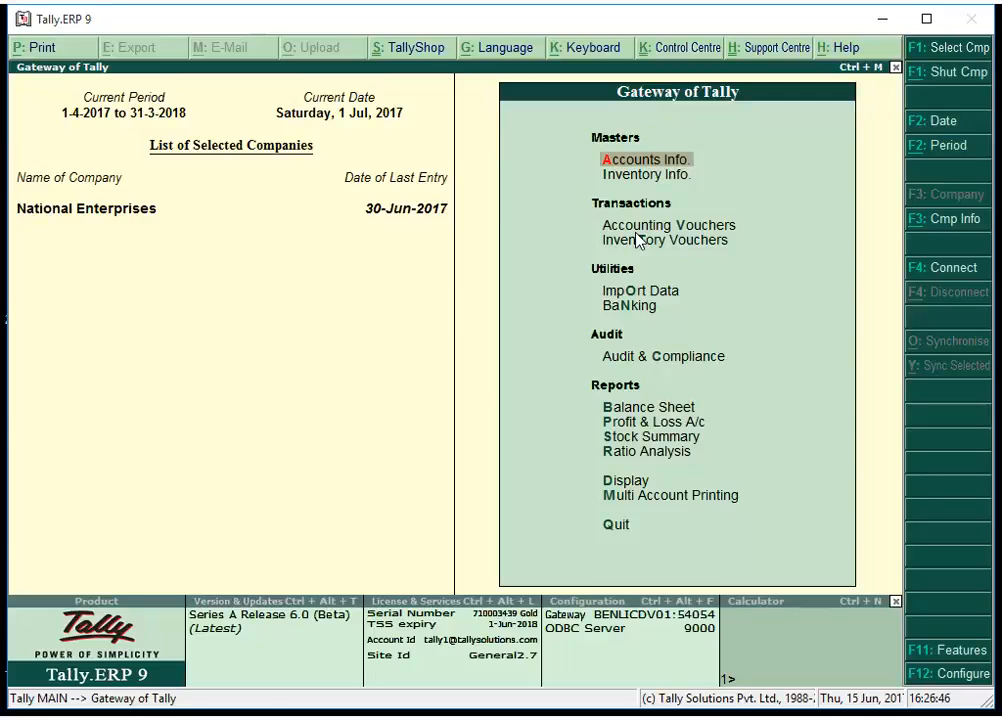
Start creating a single ledger named Central Tax
{"action": "left_click", "coordinate": [690, 159]}
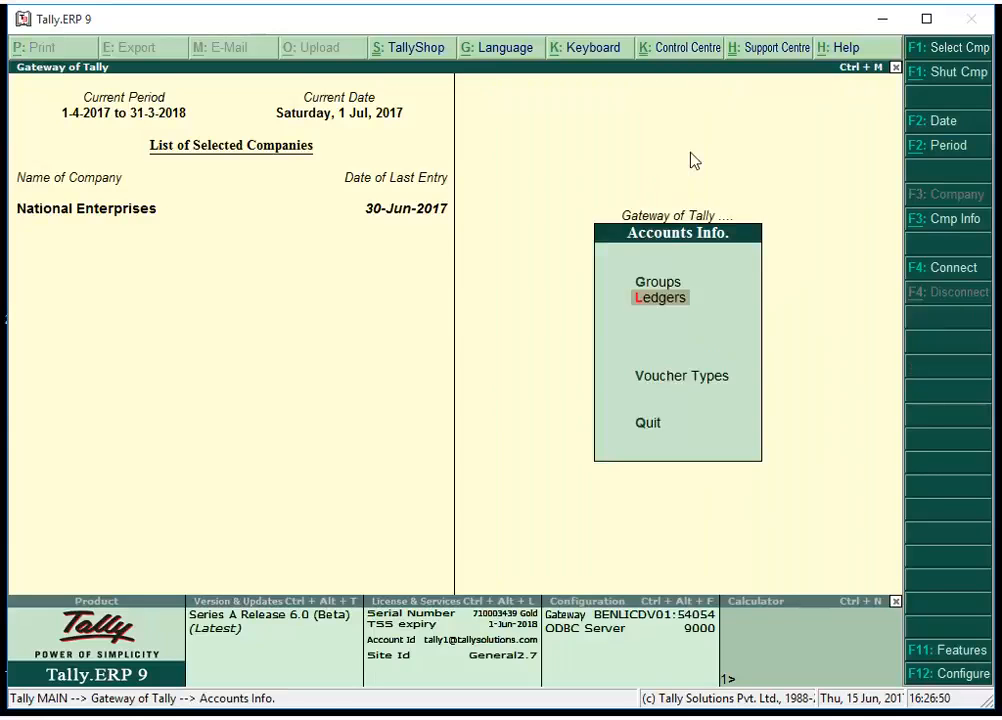
{"action": "left_click", "coordinate": [686, 300]}
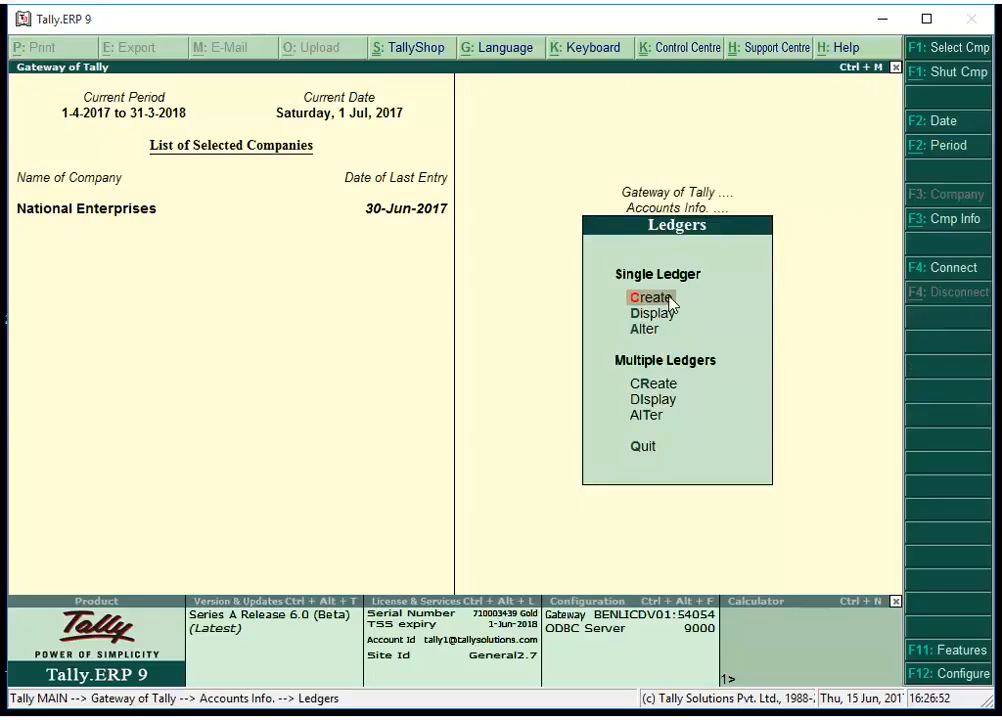
{"action": "left_click", "coordinate": [668, 299]}
{"action": "type", "text": "Cen"}
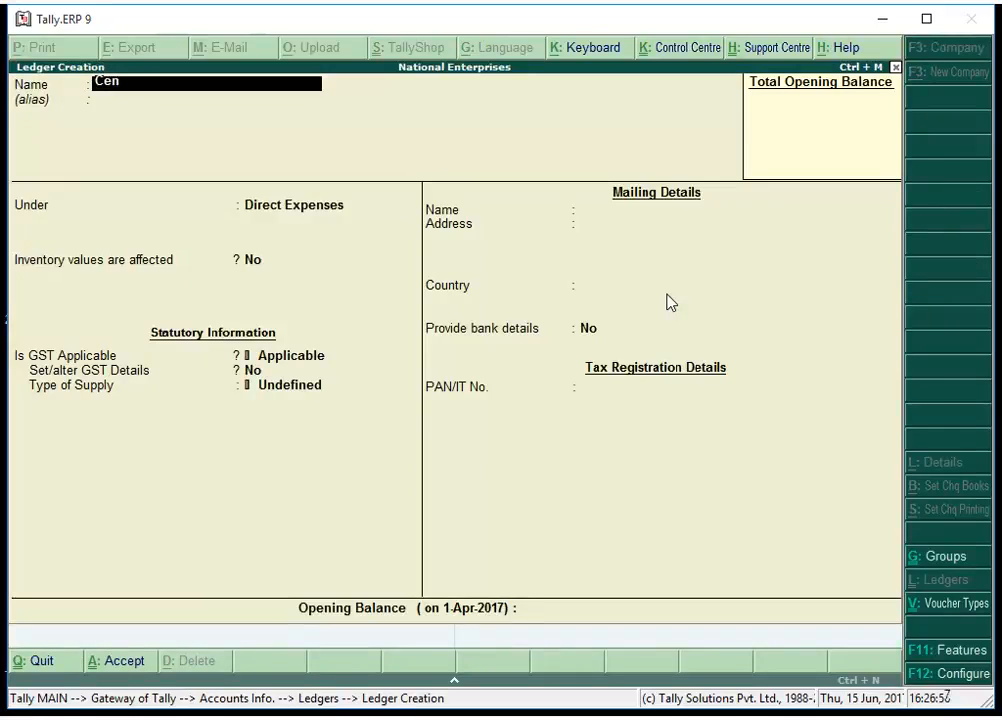
{"action": "type", "text": "tral Tax"}
{"action": "key", "text": "Return"}
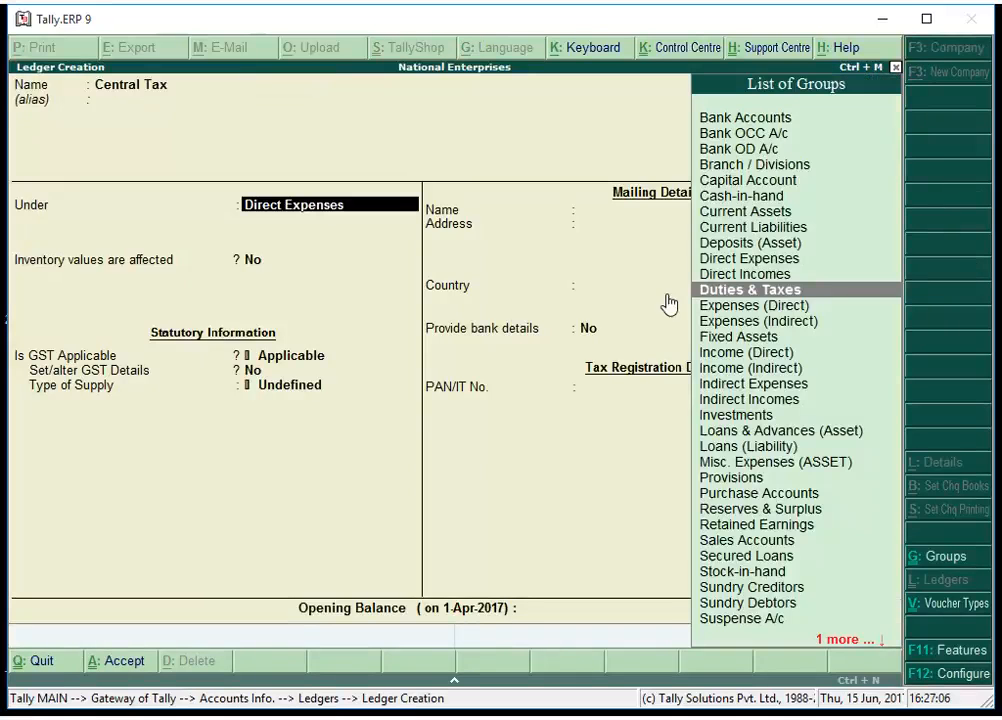
Place the Central Tax ledger under Duties & Taxes with duty type GST and tax type Central Tax
{"action": "left_click", "coordinate": [815, 292]}
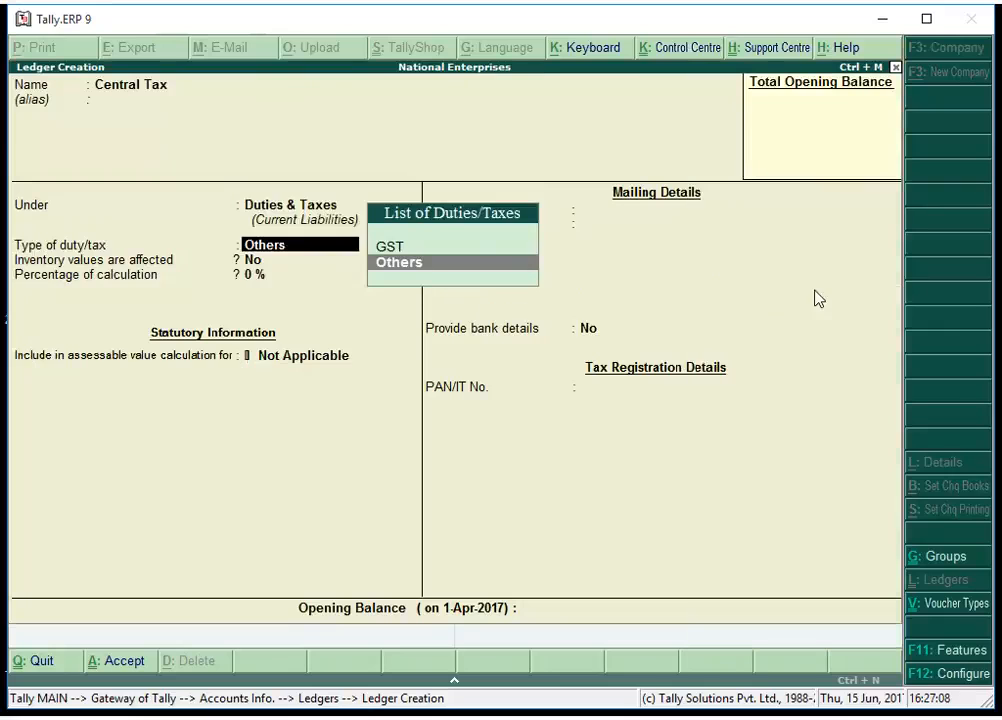
{"action": "left_click", "coordinate": [405, 250]}
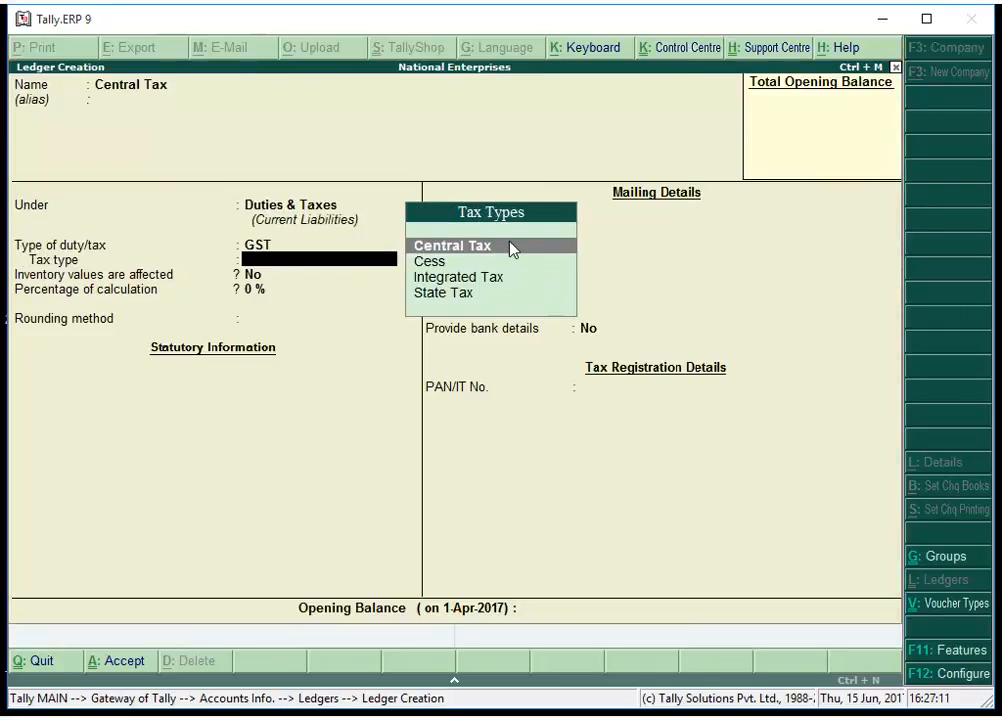
{"action": "left_click", "coordinate": [517, 247]}
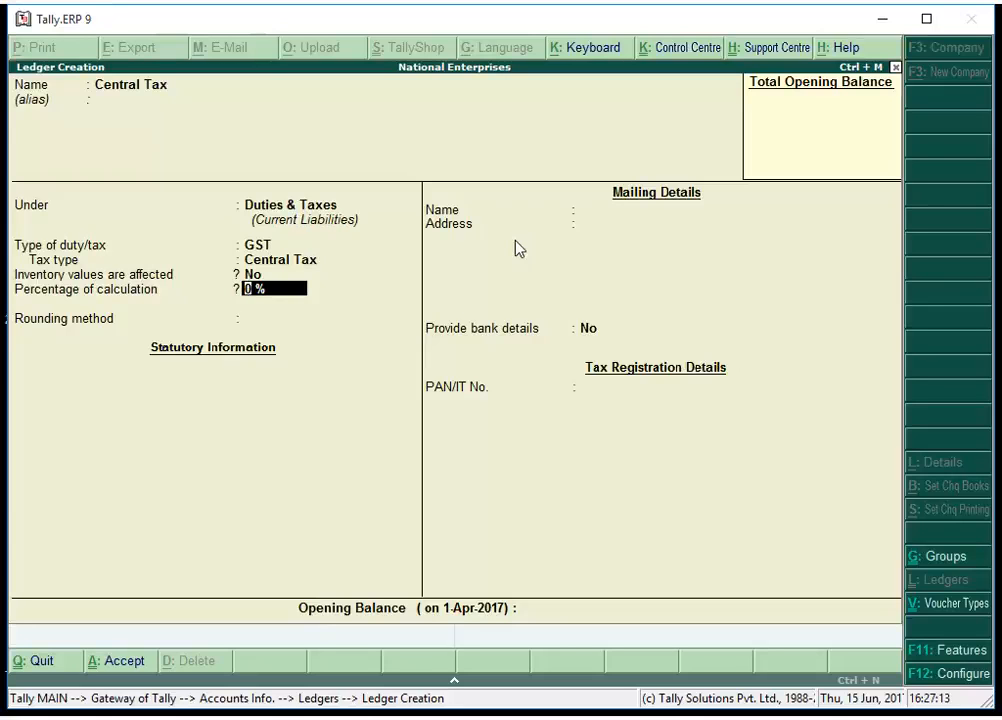
{"action": "key", "text": "Return"}
{"action": "key", "text": "Return"}
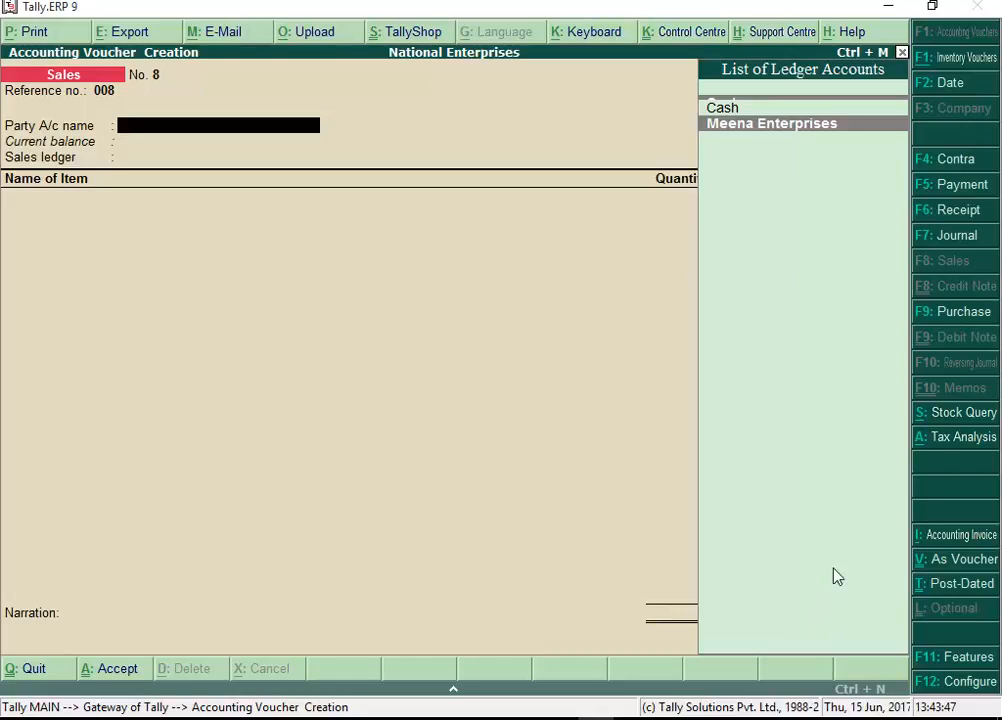
Fill a sales voucher for Meena Enterprises with the Sales ledger, Acer Desktop quantity 1, and the Central Tax ledger
{"action": "left_click", "coordinate": [848, 124]}
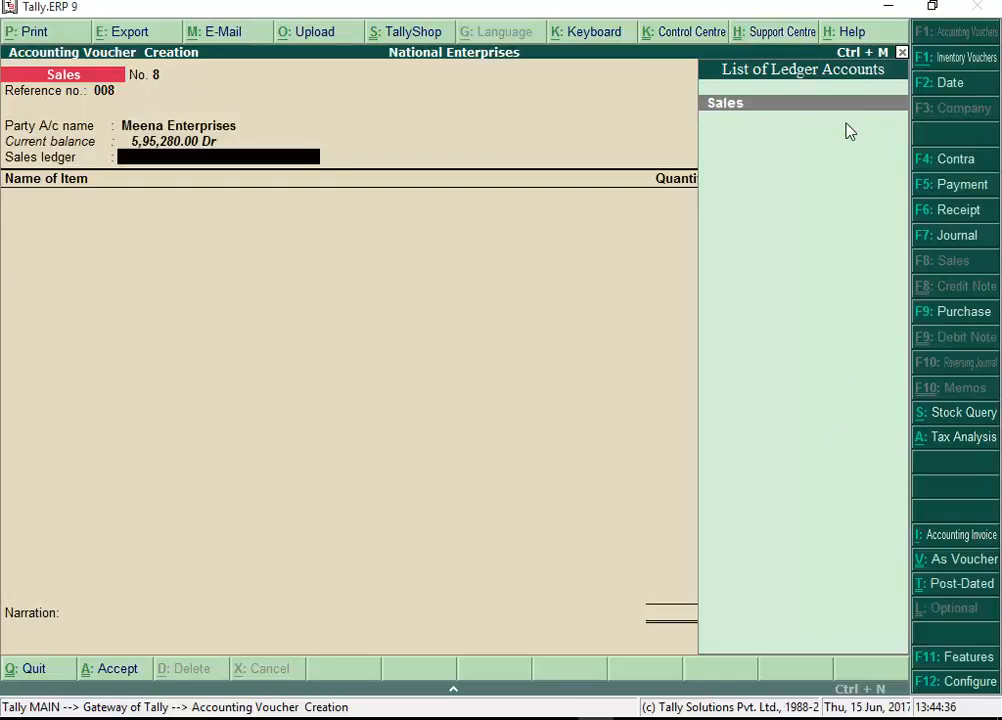
{"action": "left_click", "coordinate": [830, 104]}
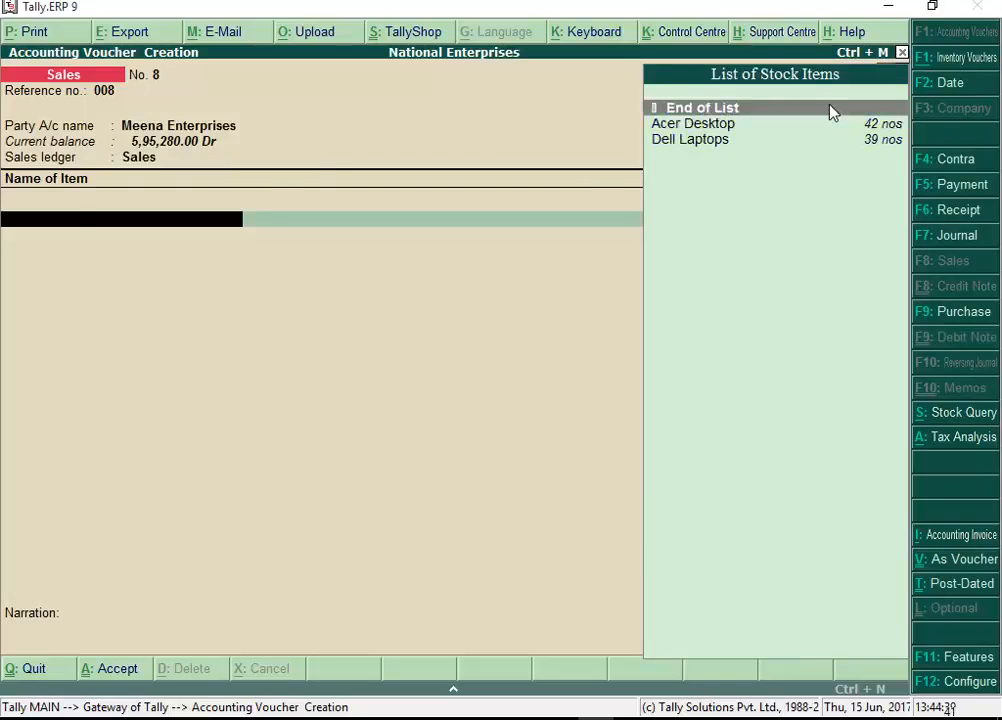
{"action": "key", "text": "Down"}
{"action": "key", "text": "Return"}
{"action": "type", "text": "1"}
{"action": "key", "text": "Return"}
{"action": "key", "text": "Return"}
{"action": "key", "text": "Return"}
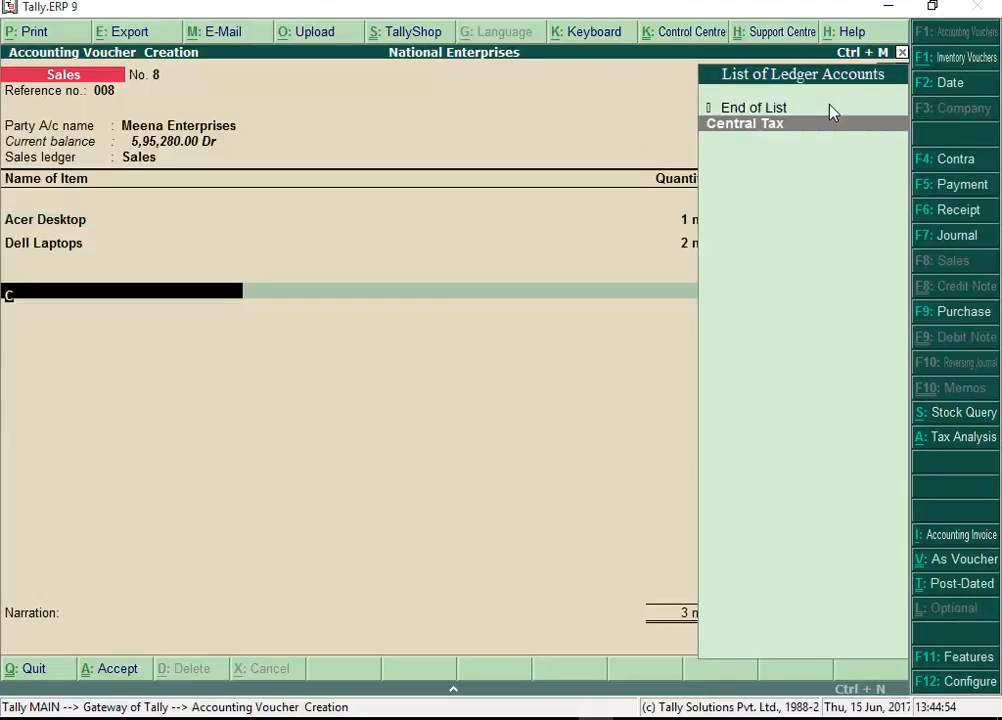
{"action": "key", "text": "Return"}
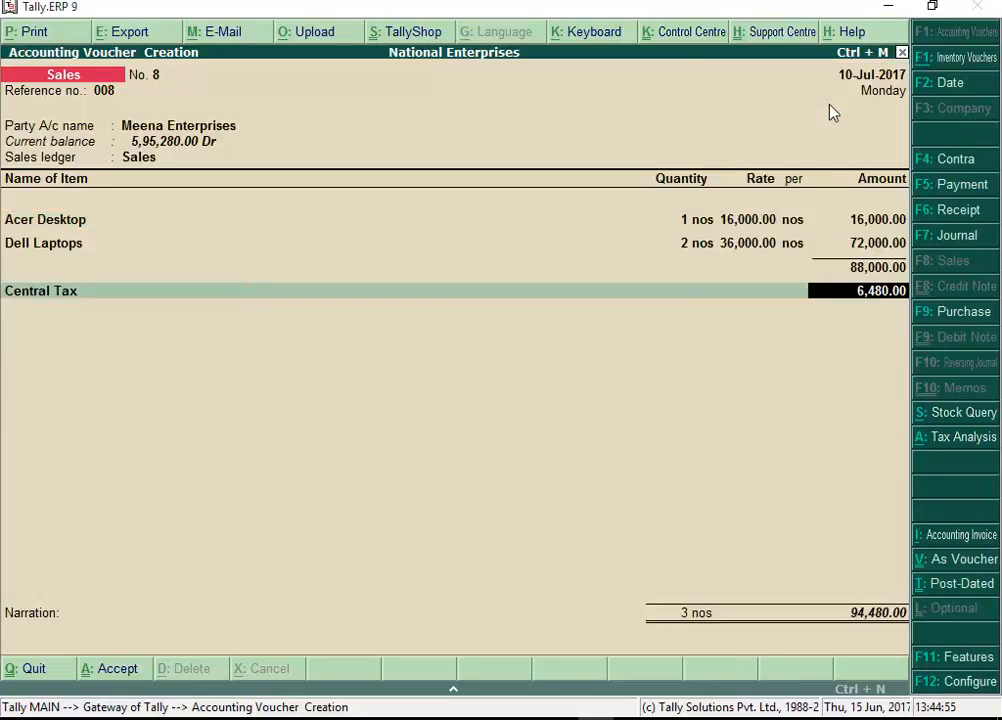
{"action": "key", "text": "Return"}
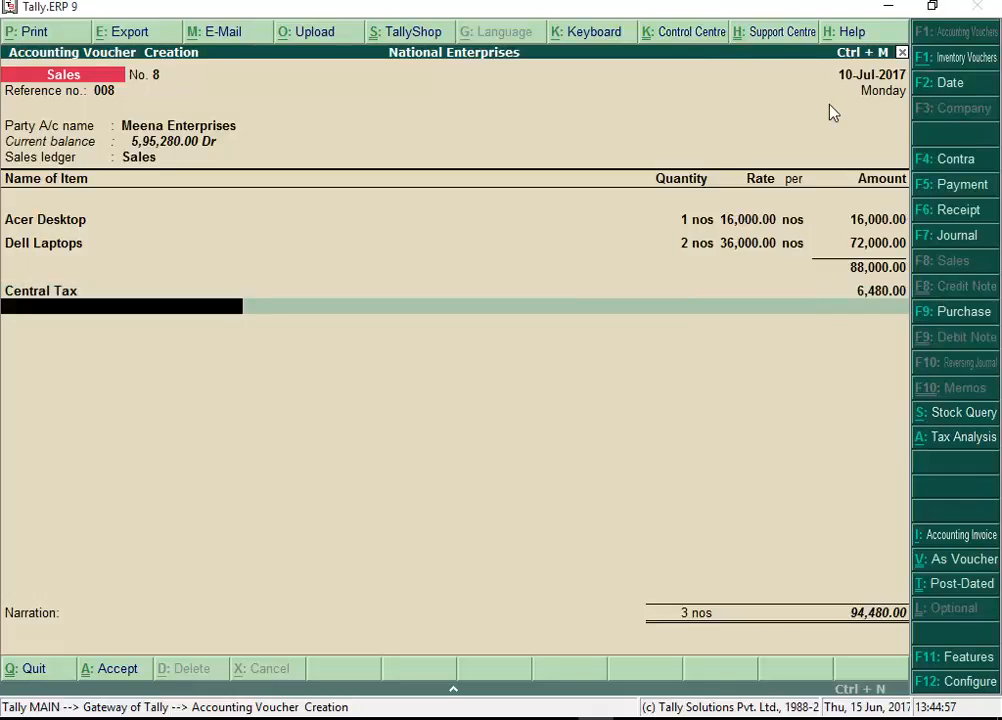
Add the State Tax ledger, save the voucher and print the tax invoice with preview
{"action": "type", "text": "S"}
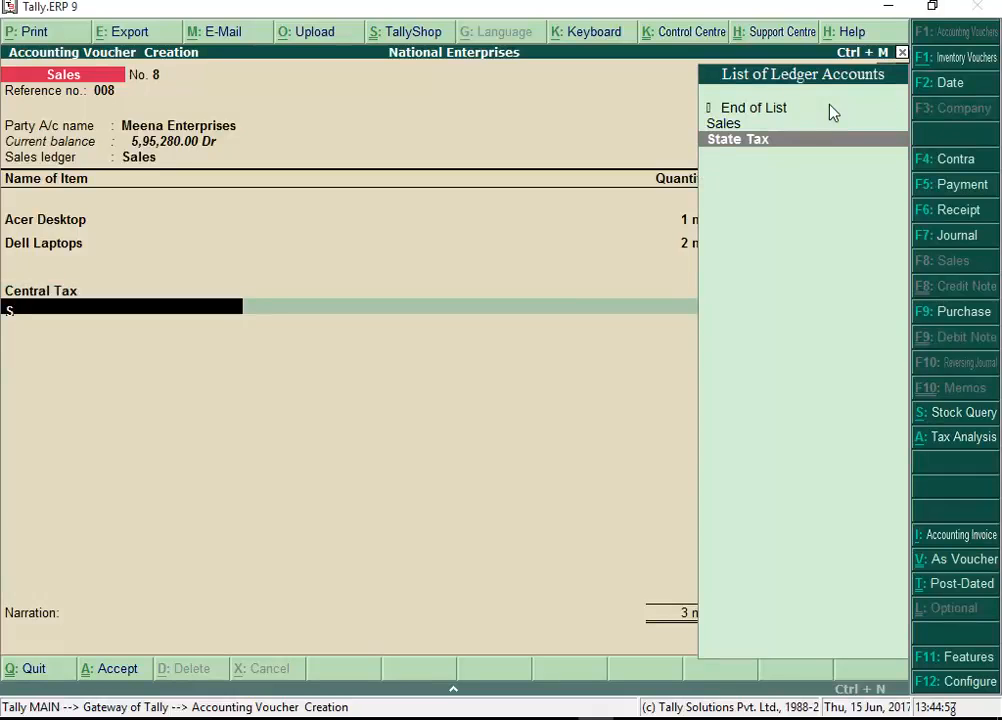
{"action": "key", "text": "Return"}
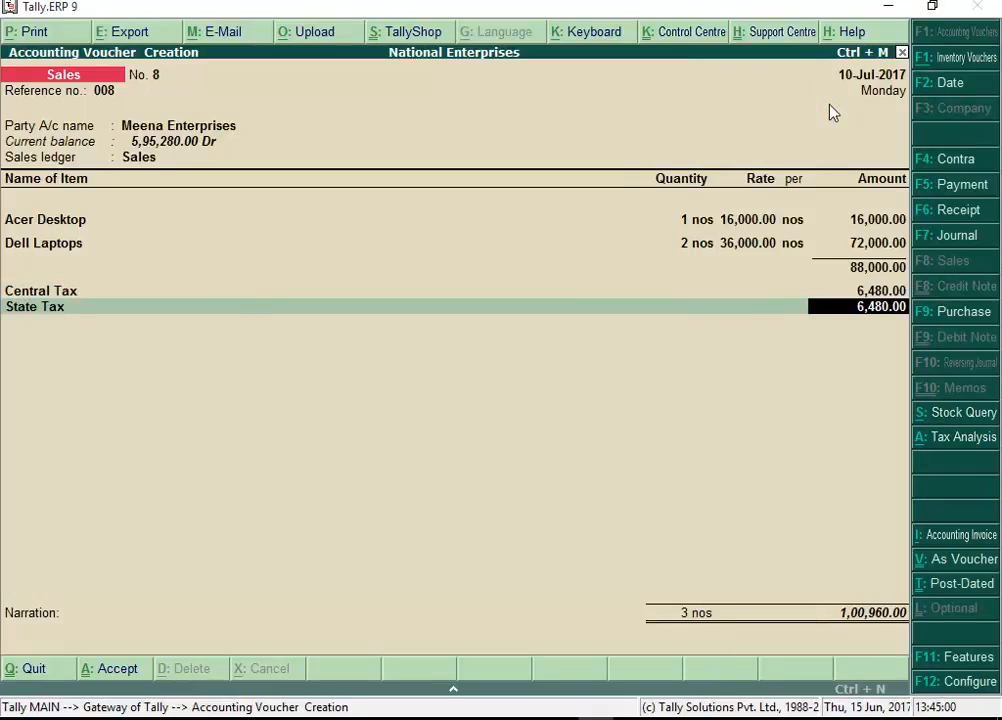
{"action": "key", "text": "Return"}
{"action": "key", "text": "Return"}
{"action": "key", "text": "Return"}
{"action": "key", "text": "Return"}
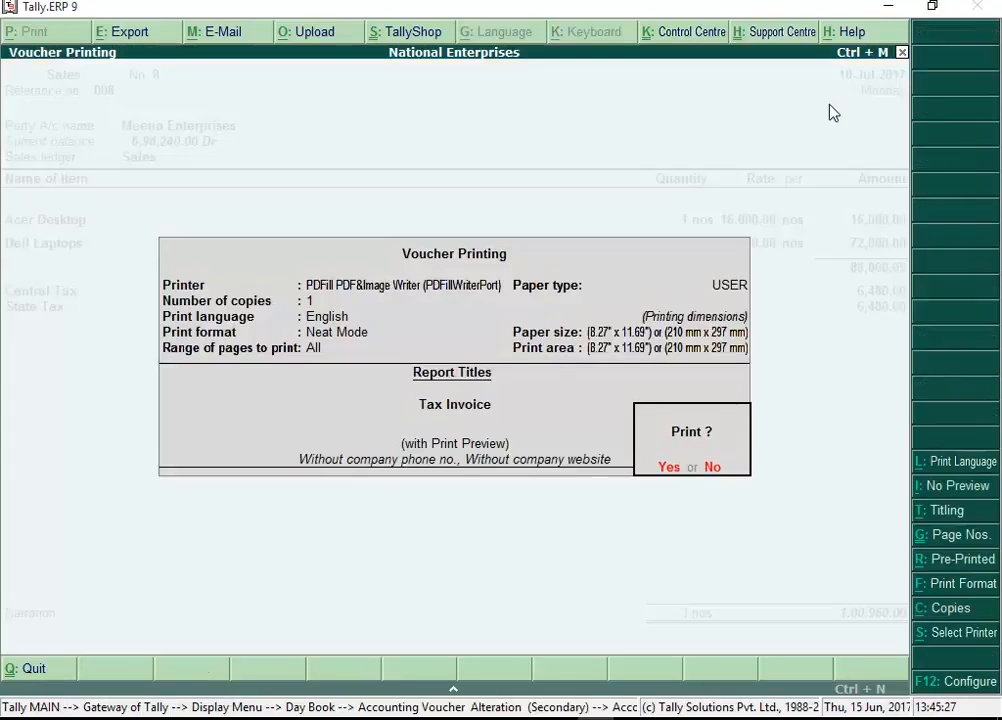
{"action": "left_click", "coordinate": [669, 470]}
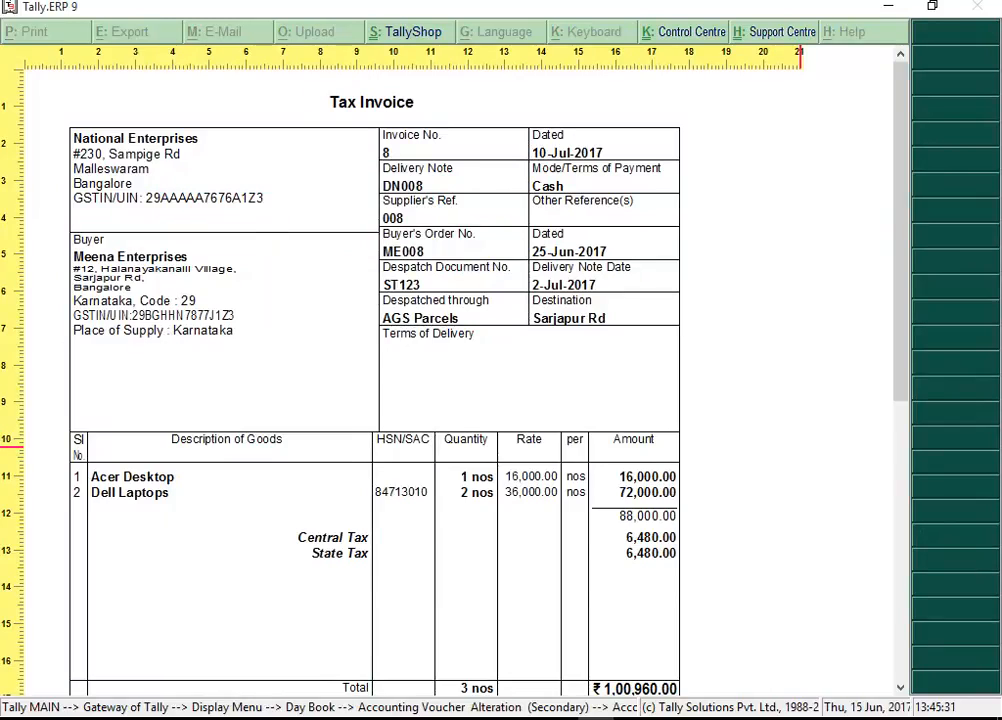
{"action": "scroll", "coordinate": [611, 474], "scroll_direction": "down", "scroll_amount": 5}
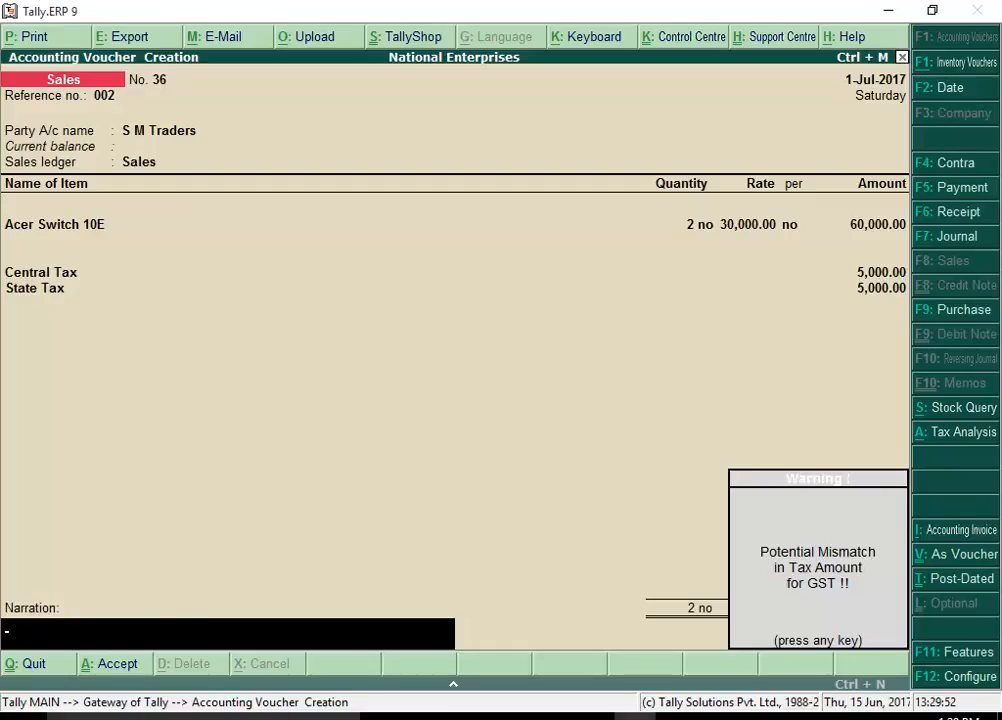
Clear the overridden Central Tax and State Tax amounts on the S M Traders voucher so they recalculate, and save it
{"action": "key", "text": "Return"}
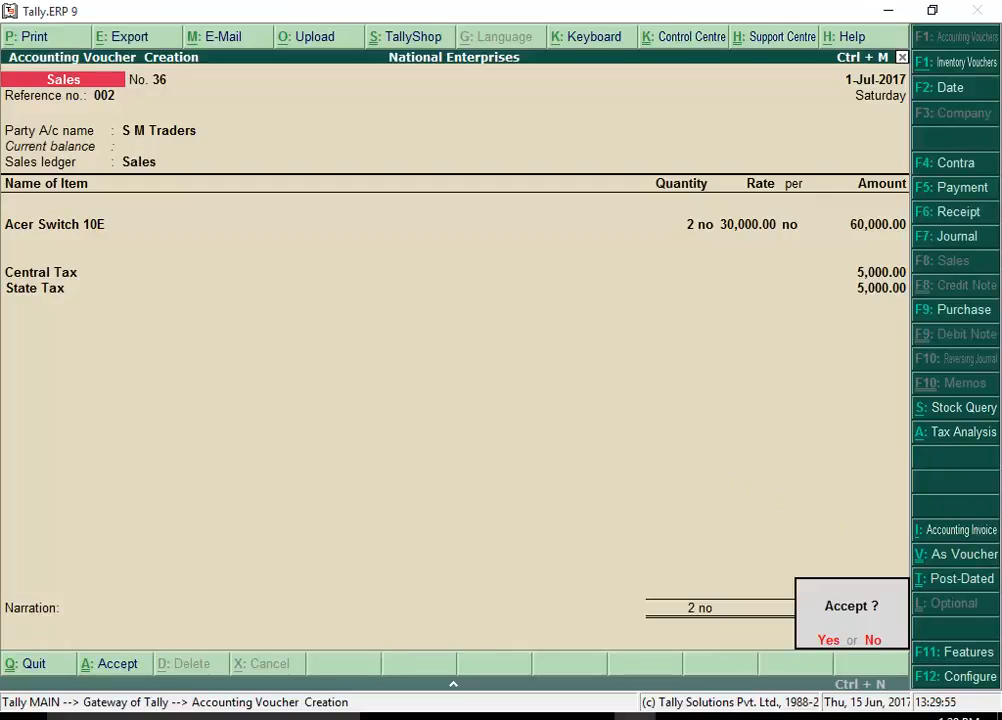
{"action": "key", "text": "Return"}
{"action": "key", "text": "BackSpace"}
{"action": "key", "text": "BackSpace"}
{"action": "key", "text": "BackSpace"}
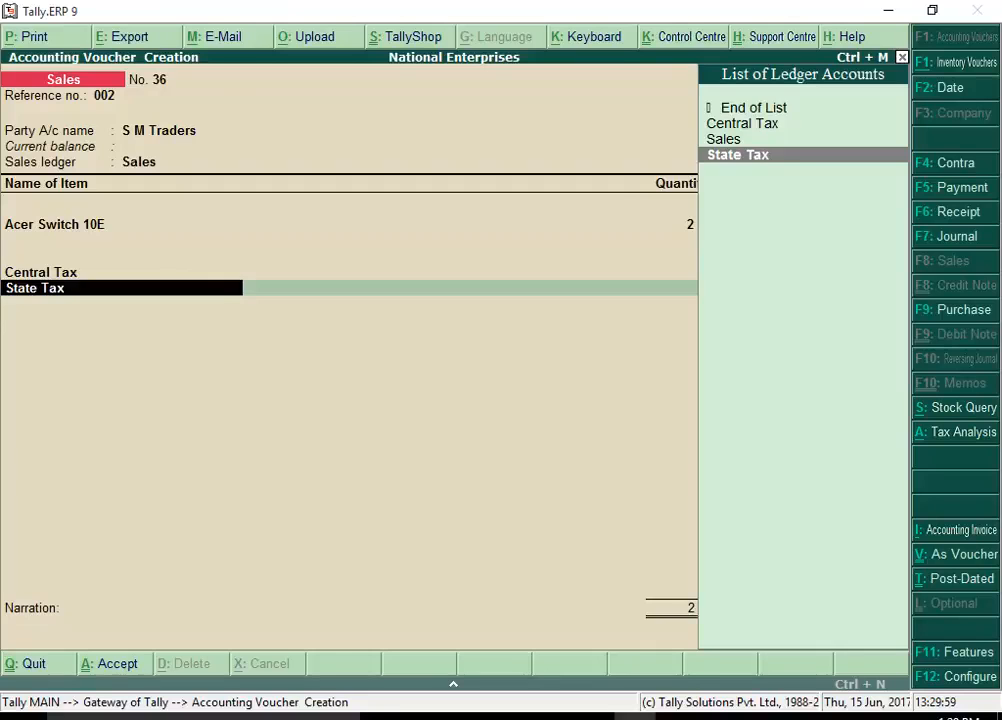
{"action": "key", "text": "BackSpace"}
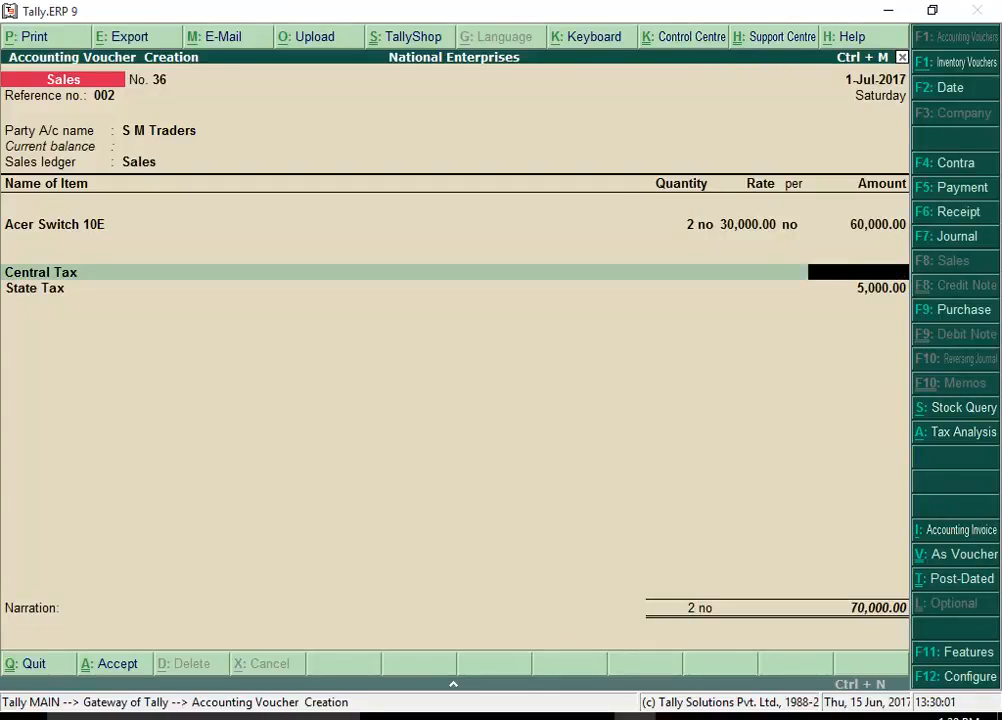
{"action": "key", "text": "Return"}
{"action": "key", "text": "Return"}
{"action": "key", "text": "Return"}
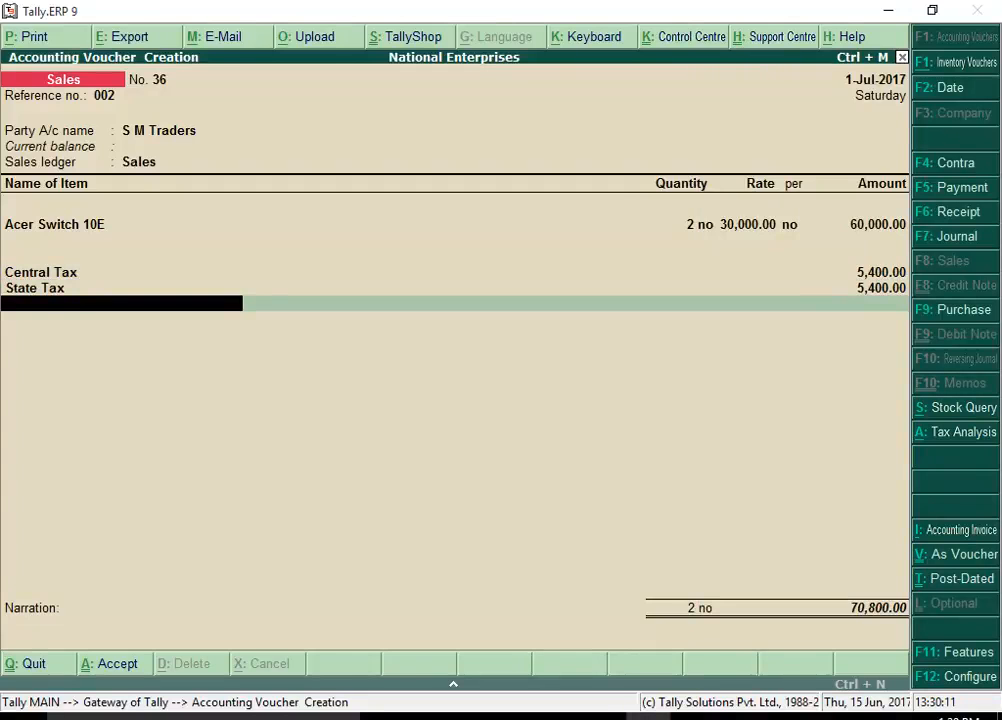
{"action": "key", "text": "Return"}
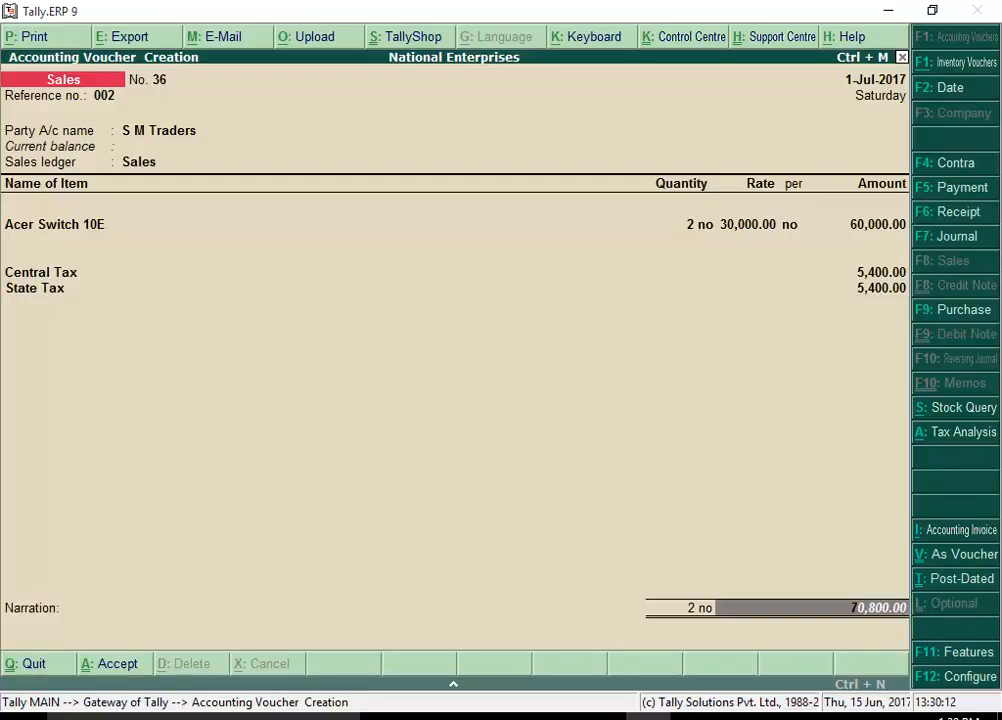
{"action": "key", "text": "Return"}
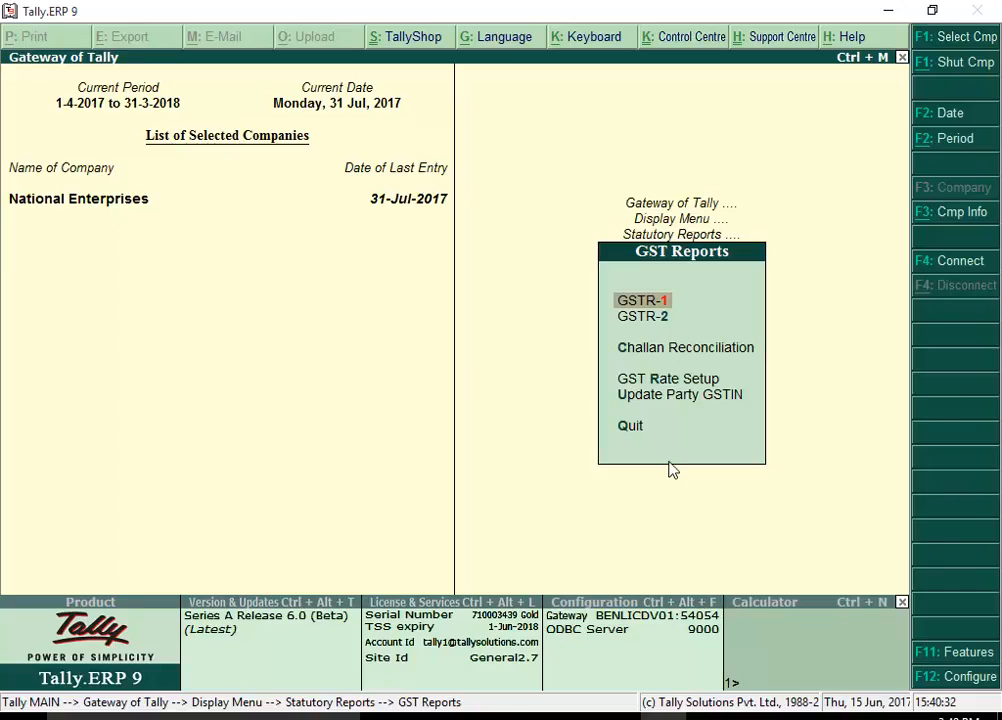
Open the GSTR-1 report and drill into the exception for incorrect tax type selected in tax ledger
{"action": "left_click", "coordinate": [662, 300]}
{"action": "key", "text": "Return"}
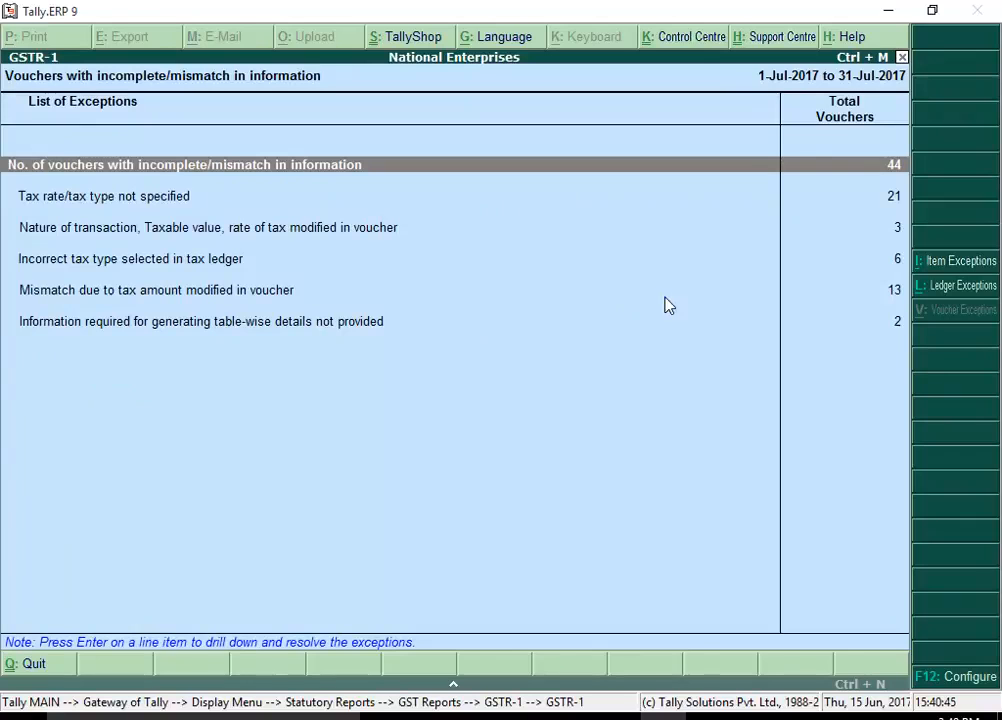
{"action": "key", "text": "Down"}
{"action": "key", "text": "Down"}
{"action": "key", "text": "Down"}
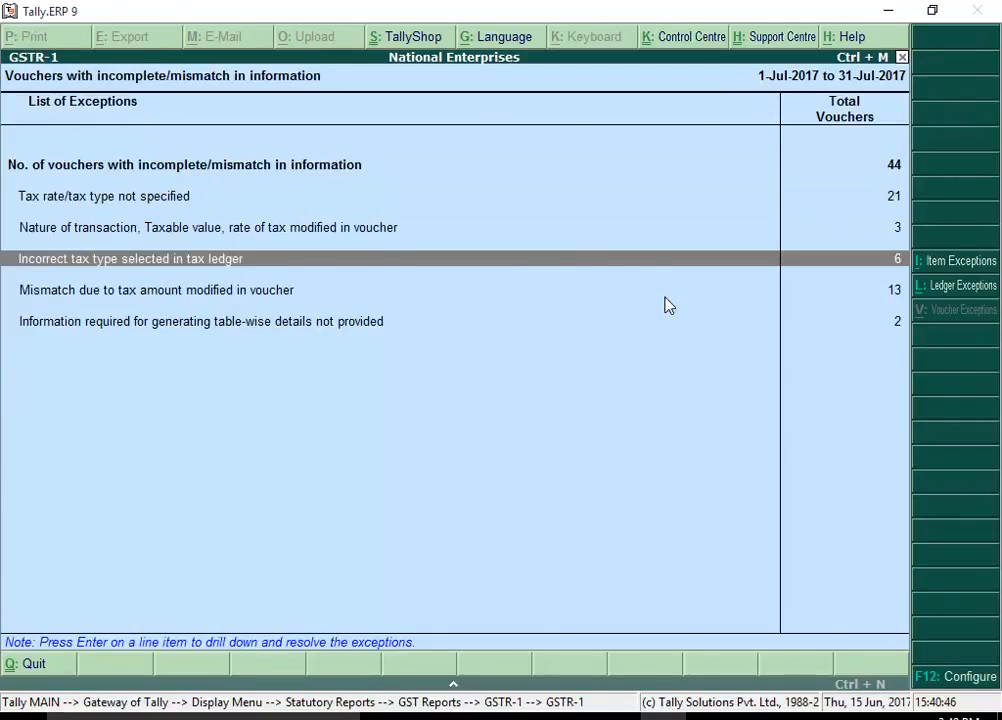
{"action": "key", "text": "Return"}
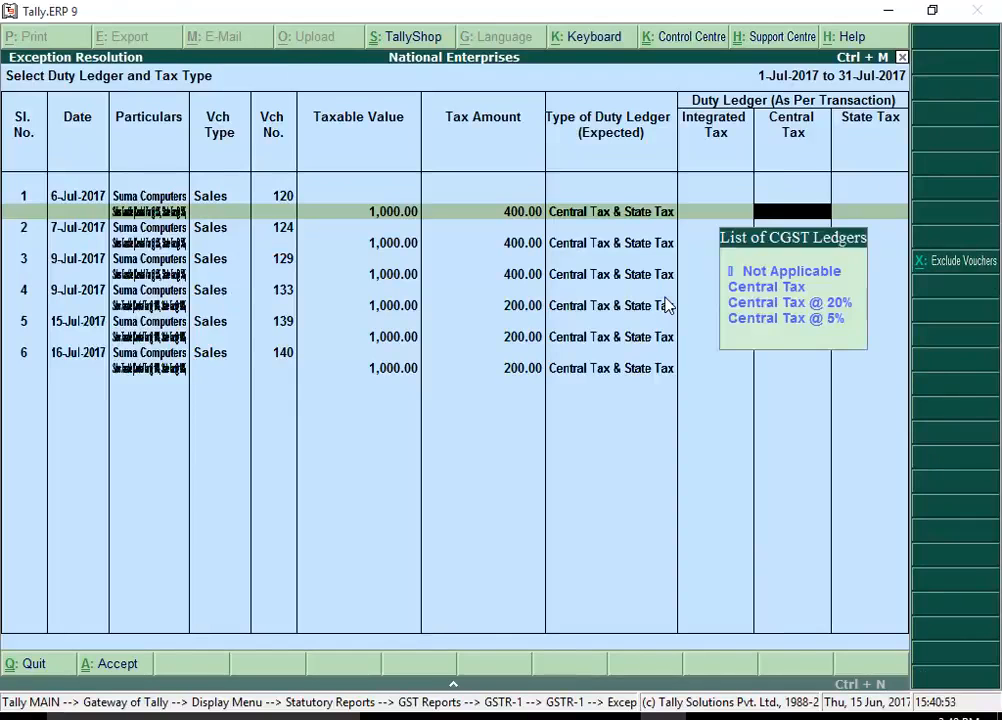
Assign the Central Tax ledger as the Central Tax duty ledger for Suma Computers sales voucher 120
{"action": "key", "text": "Down"}
{"action": "key", "text": "Return"}
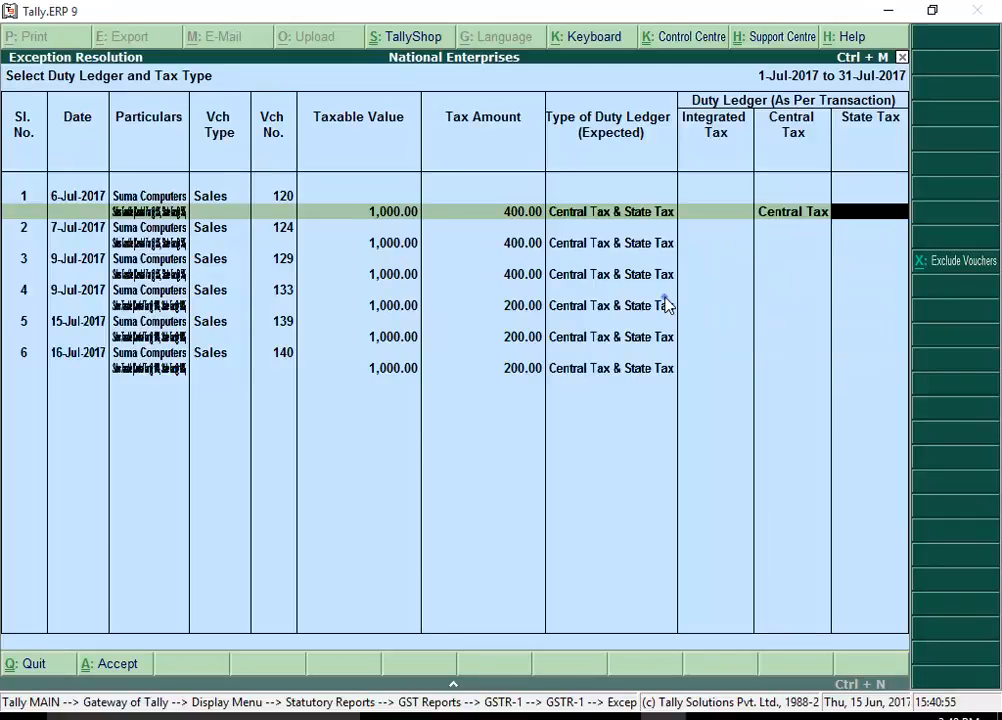
{"action": "key", "text": "Return"}
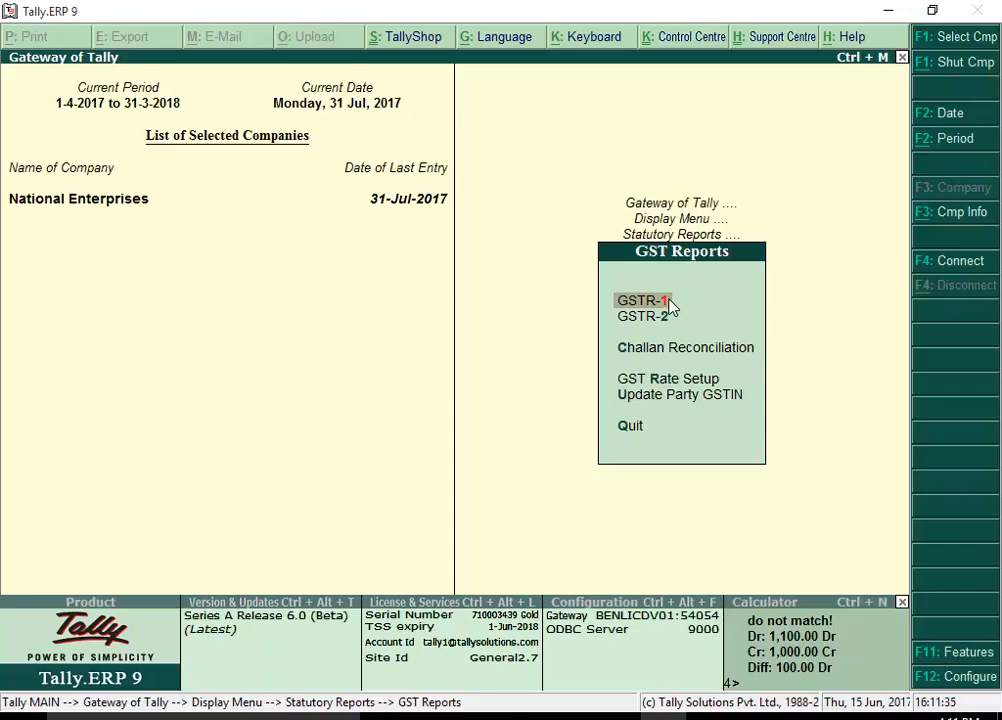
Export the GSTR-1 return for July 2017 as an Excel spreadsheet to C:\Program Files\GST and open it
{"action": "left_click", "coordinate": [667, 304]}
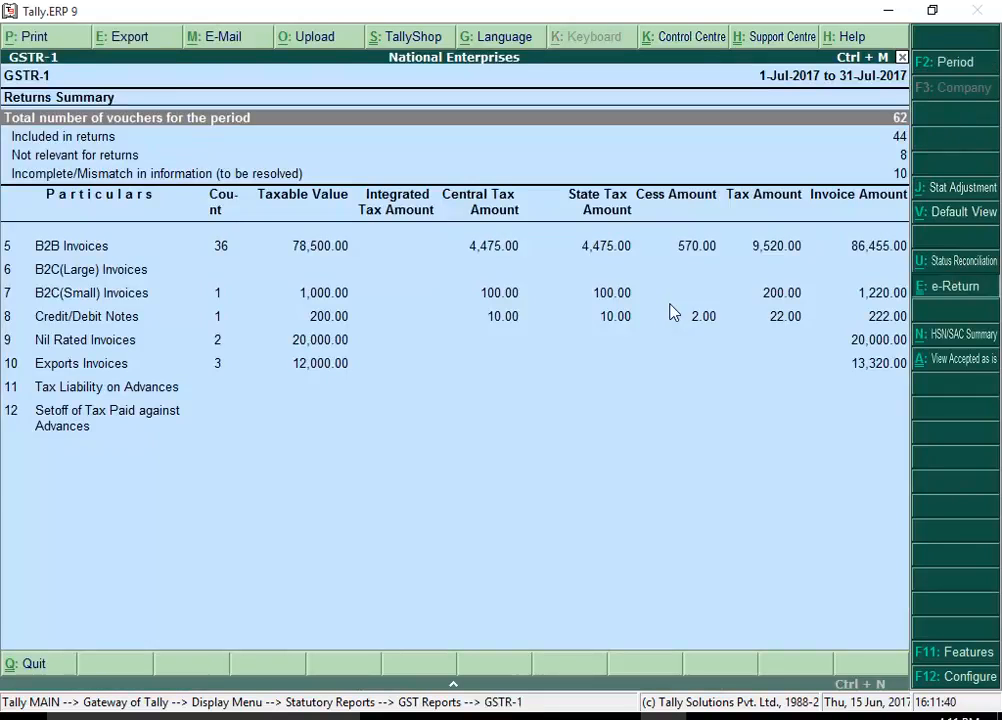
{"action": "left_click", "coordinate": [938, 290]}
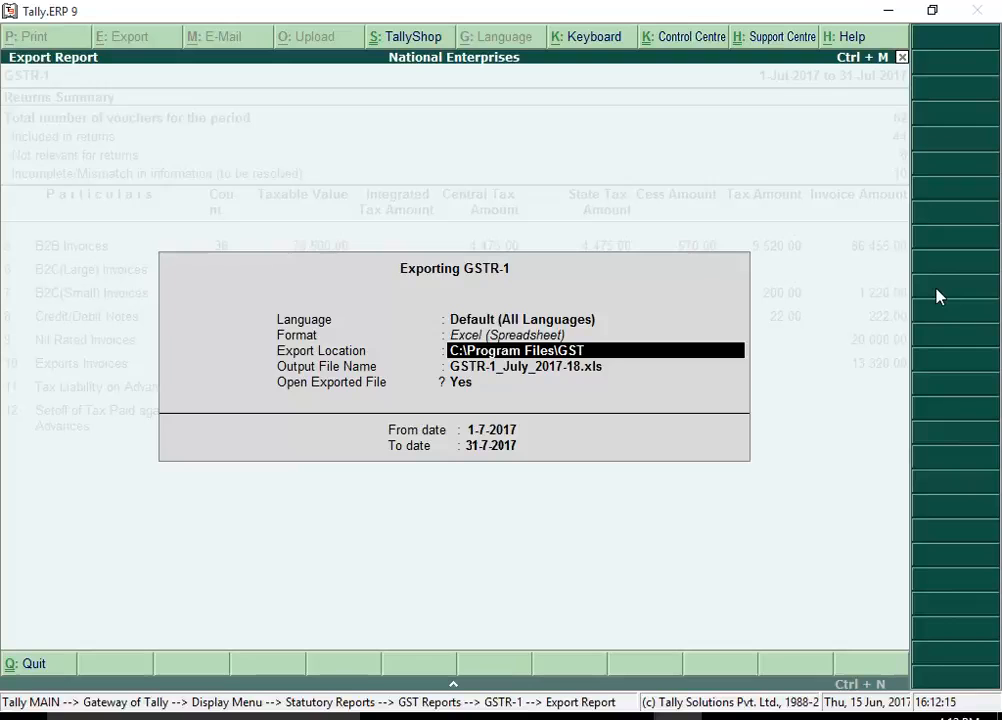
{"action": "key", "text": "Return"}
{"action": "left_click", "coordinate": [670, 452]}
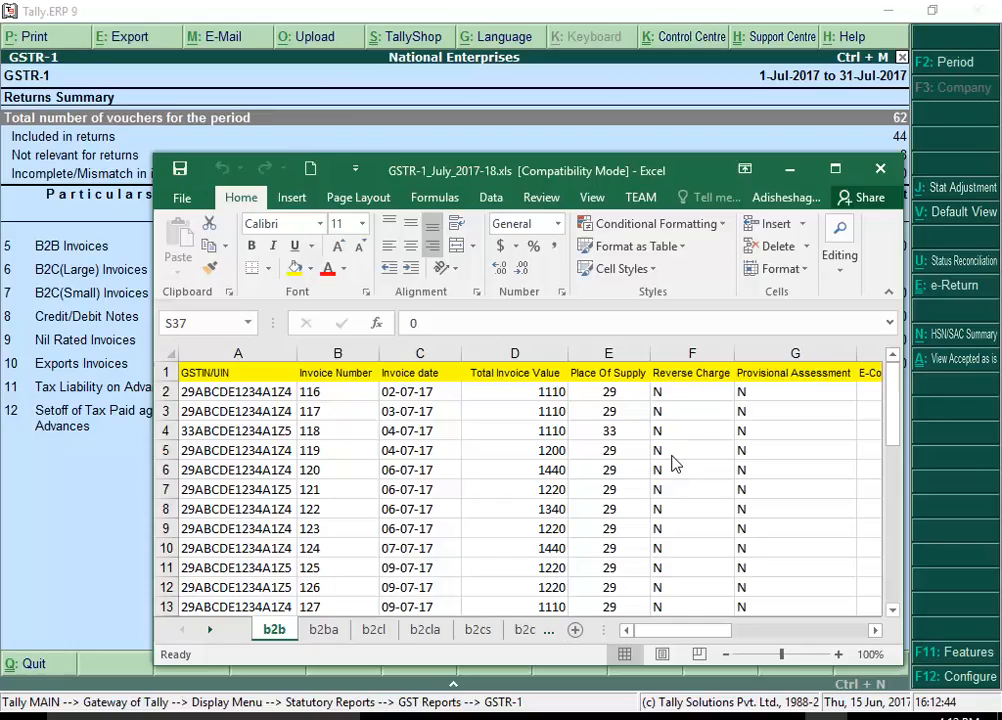